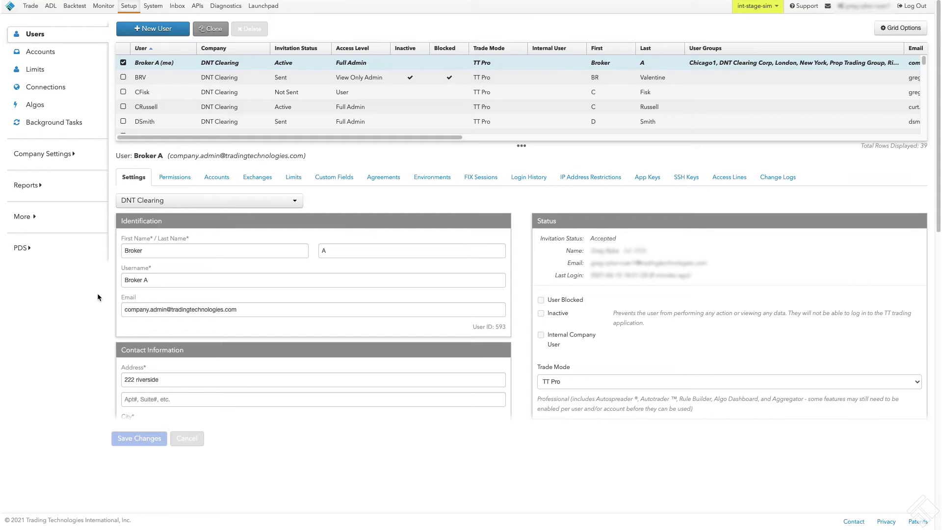
Switch the TT Setup sidebar view to the DNT Clearing Accounts list
{"action": "left_click", "coordinate": [65, 55]}
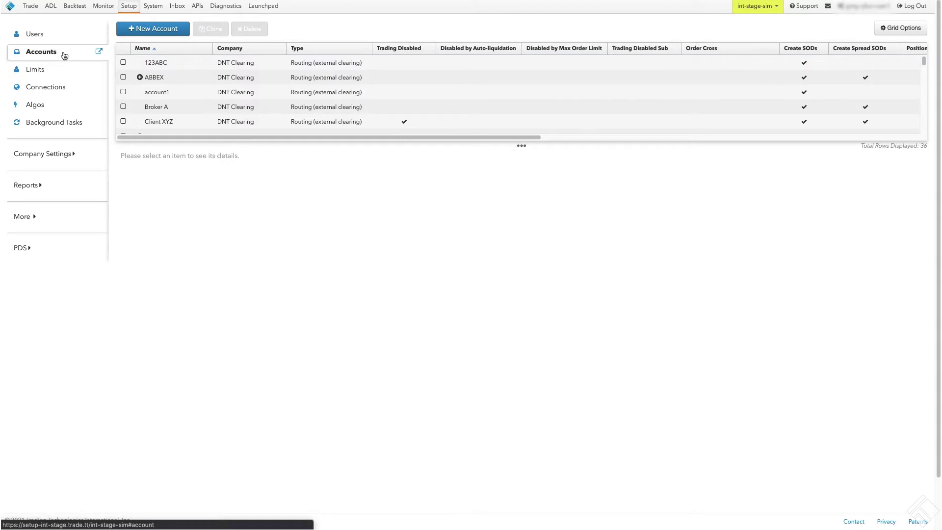
Start a new account named XYZ with a trader-account description and parent None
{"action": "left_click", "coordinate": [149, 32]}
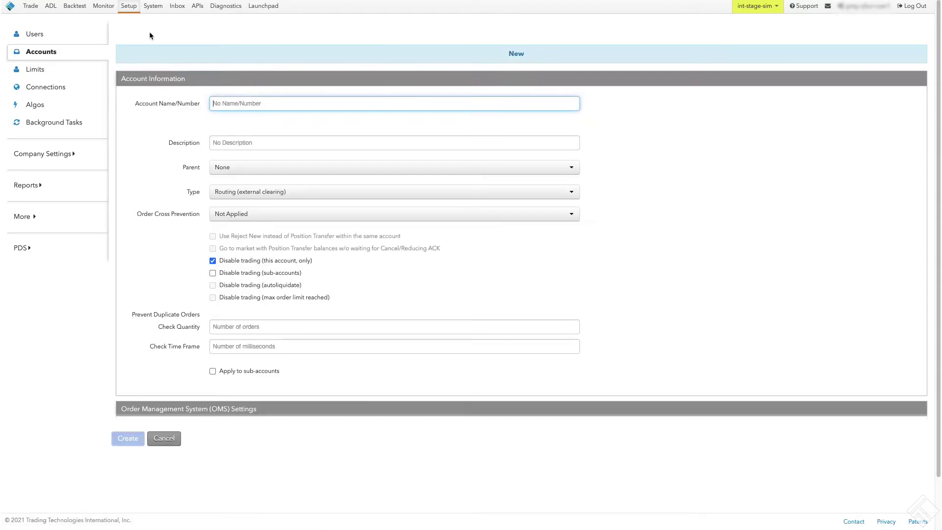
{"action": "type", "text": "XYZ"}
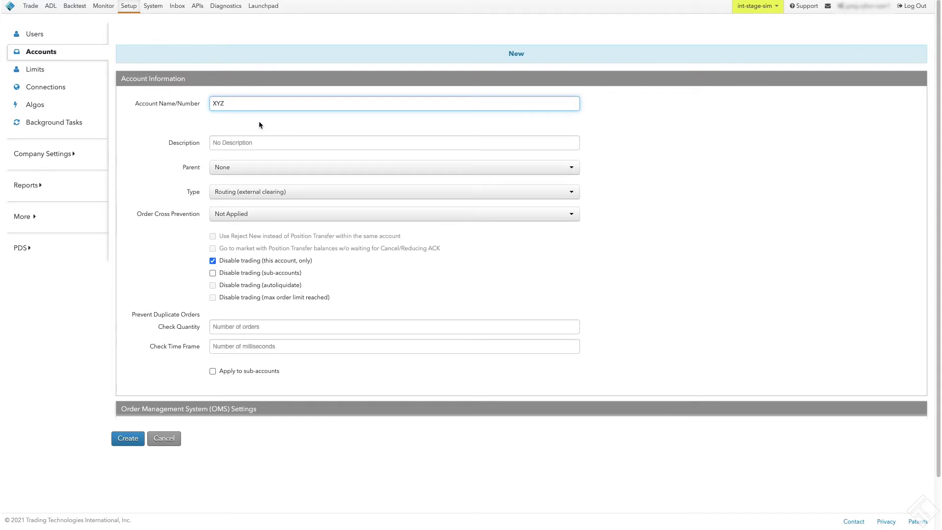
{"action": "key", "text": "Tab"}
{"action": "type", "text": "Joe Trader's "}
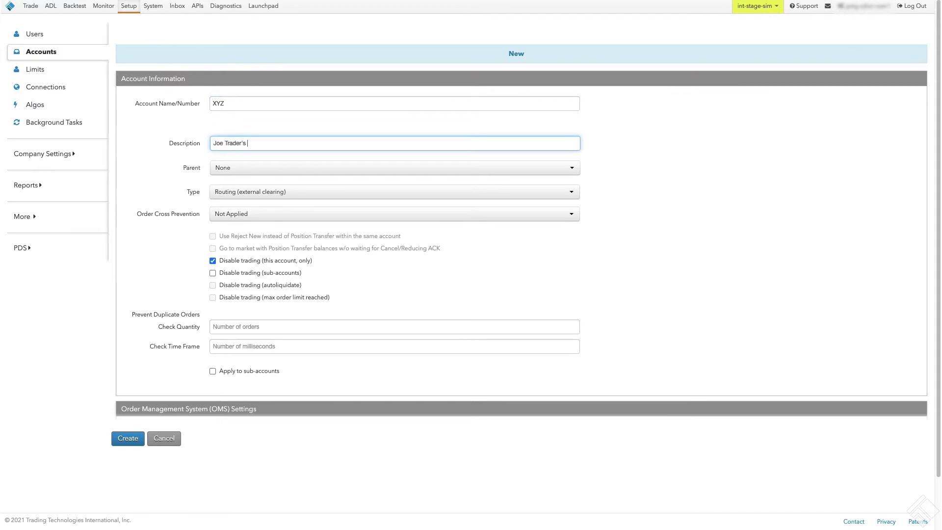
{"action": "type", "text": "Account"}
{"action": "key", "text": "Tab"}
{"action": "left_click", "coordinate": [343, 169]}
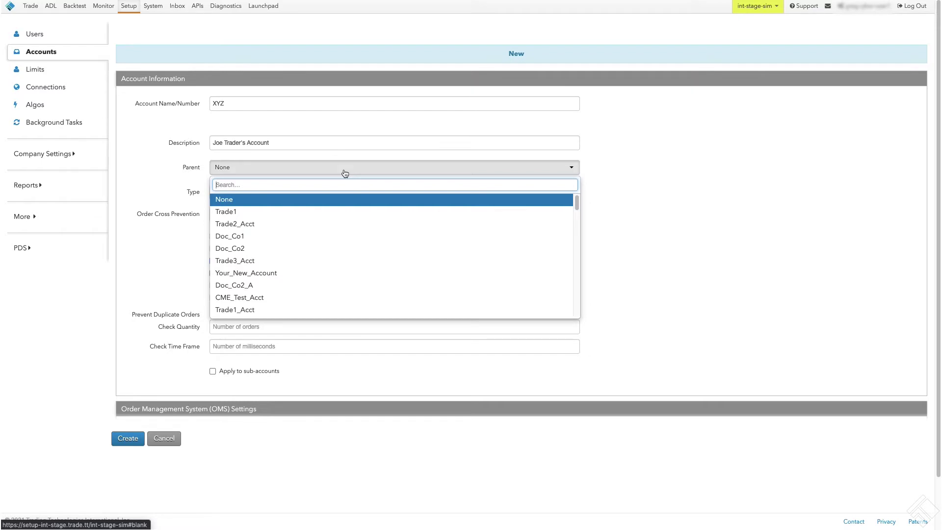
{"action": "left_click", "coordinate": [347, 203]}
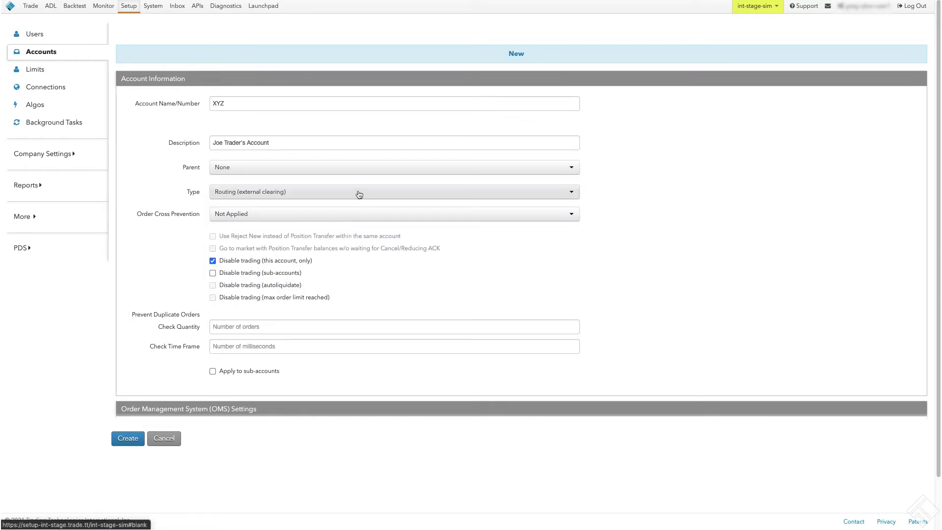
{"action": "left_click", "coordinate": [359, 193]}
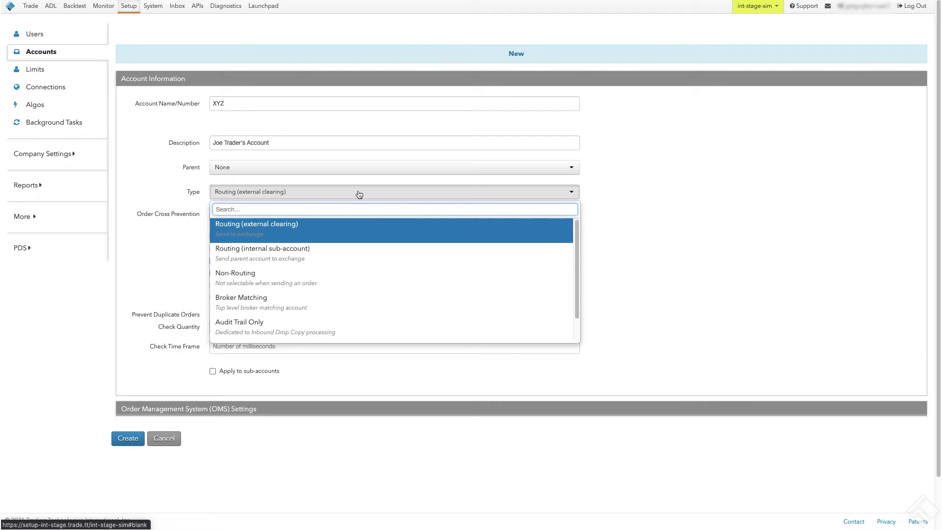
Create account XYZ as Routing (external clearing) with trading left enabled
{"action": "left_click", "coordinate": [384, 236]}
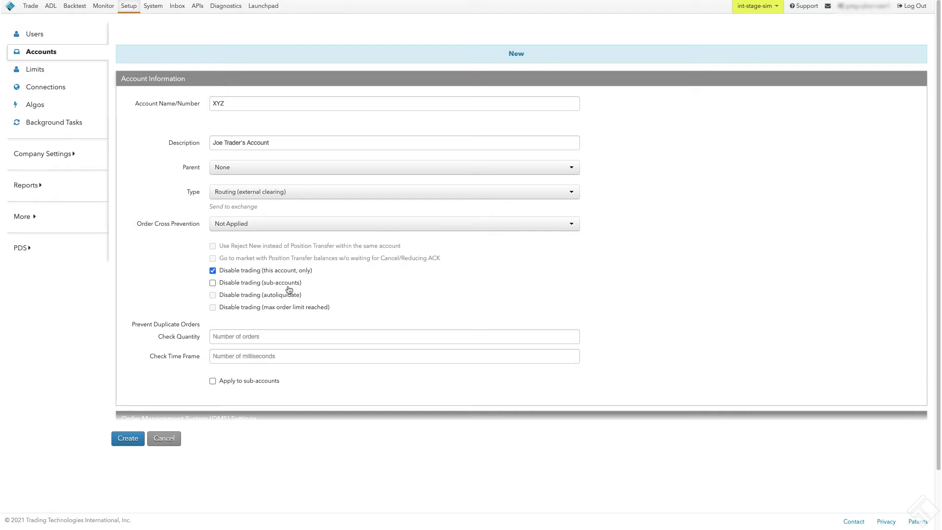
{"action": "left_click", "coordinate": [213, 271]}
{"action": "scroll", "coordinate": [163, 268], "scroll_direction": "down", "scroll_amount": 2}
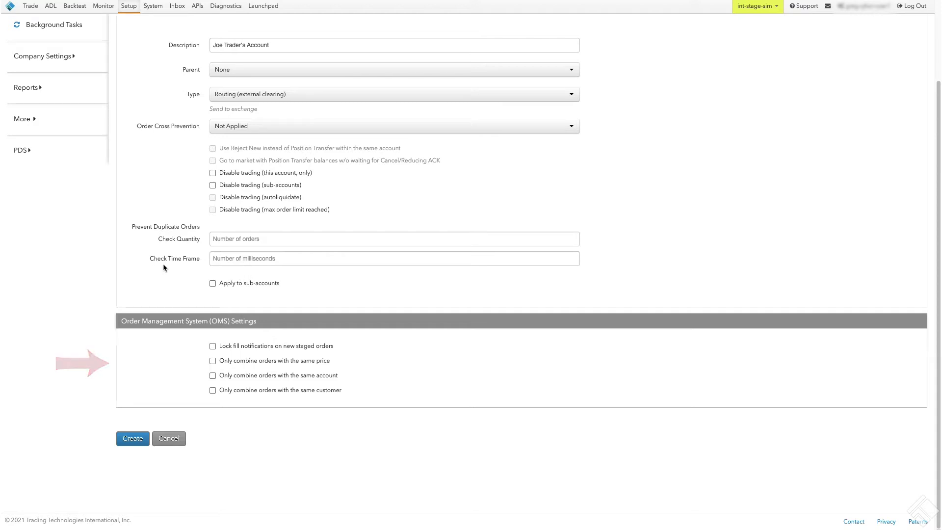
{"action": "left_click", "coordinate": [149, 438]}
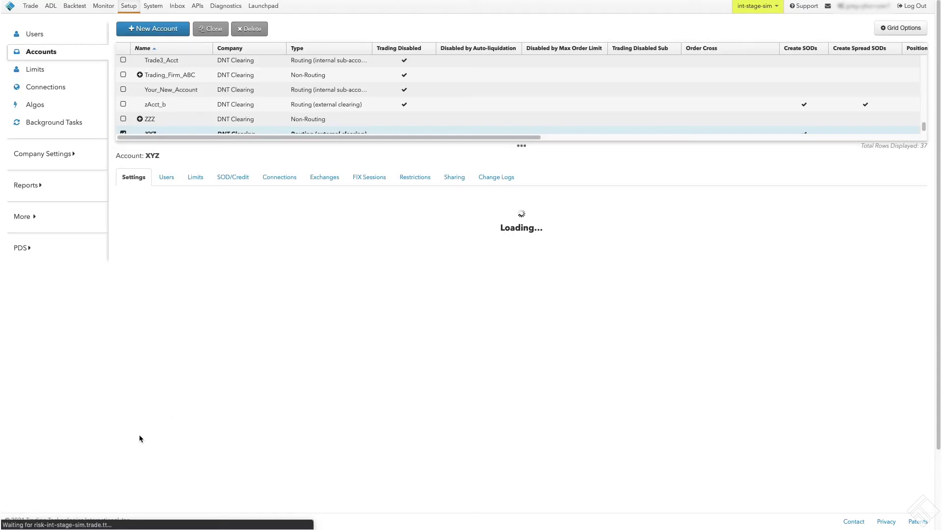
Assign the trader's user, found by filtering on 'jt', to account XYZ
{"action": "scroll", "coordinate": [284, 95], "scroll_direction": "down", "scroll_amount": 1}
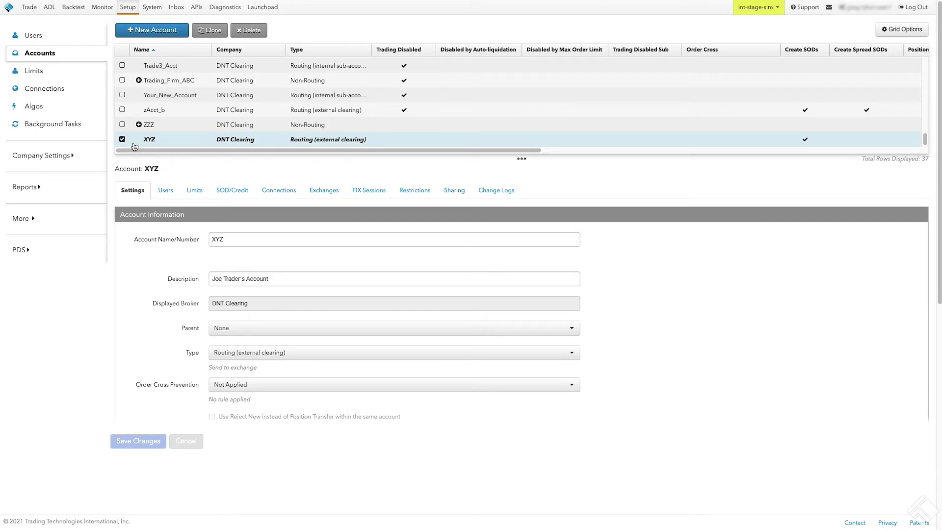
{"action": "left_click", "coordinate": [167, 190]}
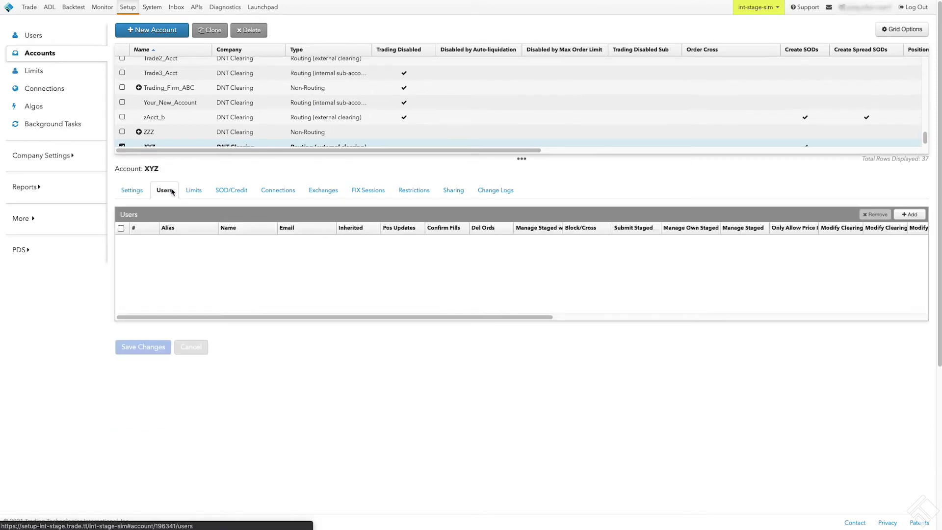
{"action": "left_click", "coordinate": [918, 215]}
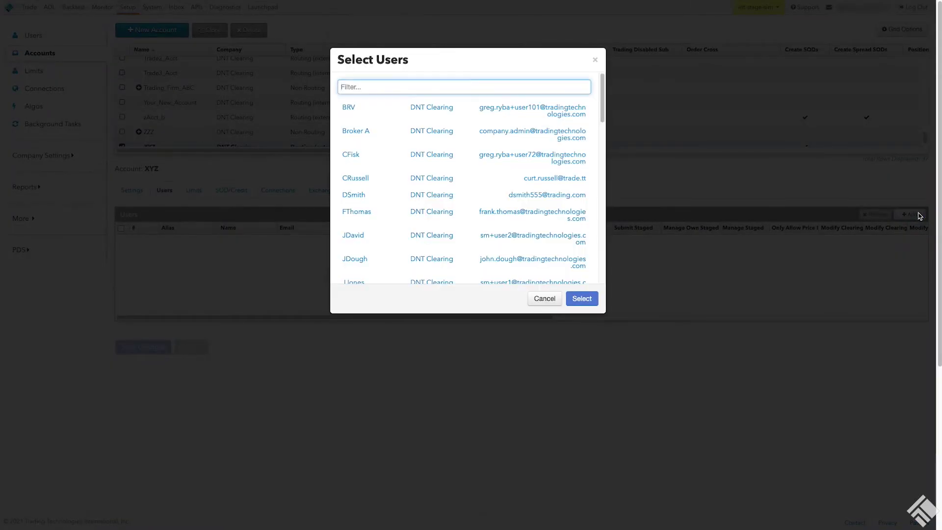
{"action": "type", "text": "jt"}
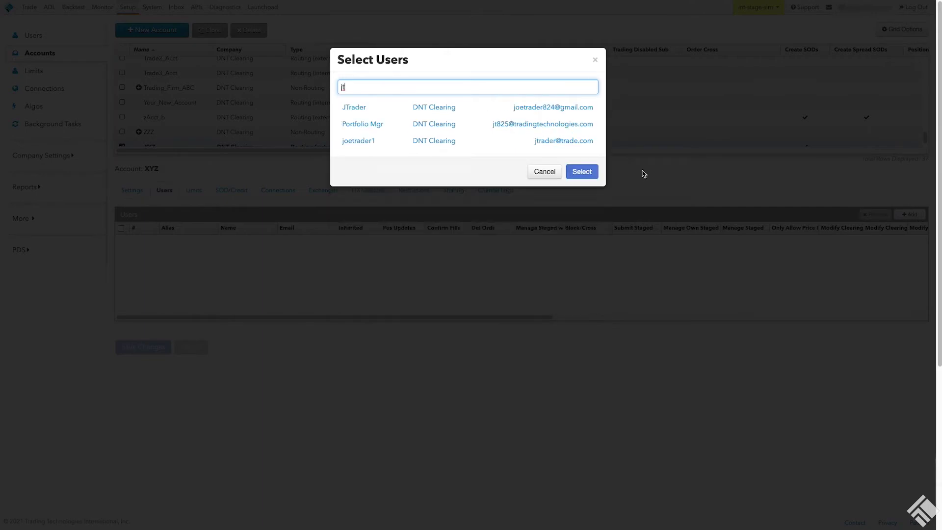
{"action": "left_click", "coordinate": [363, 108]}
{"action": "left_click", "coordinate": [582, 171]}
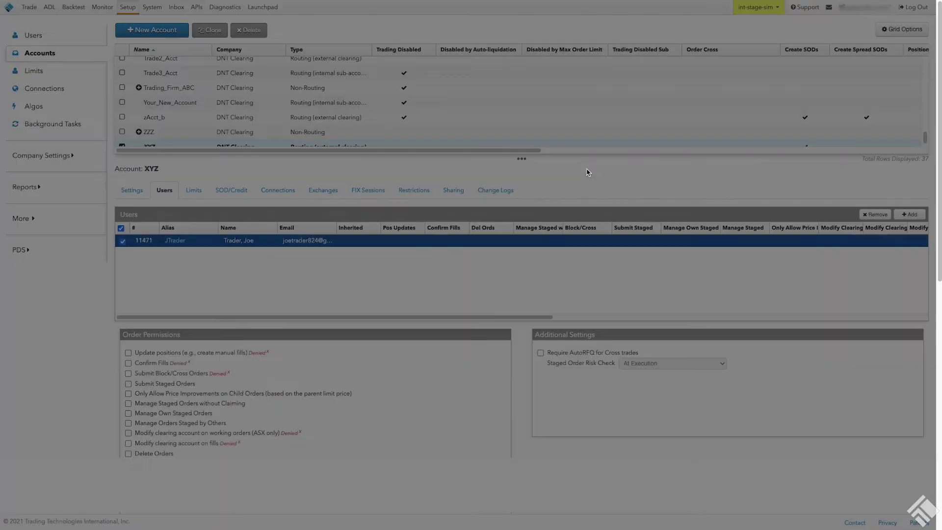
Grant the trader every order permission and all order types, and save
{"action": "scroll", "coordinate": [497, 357], "scroll_direction": "down", "scroll_amount": 5}
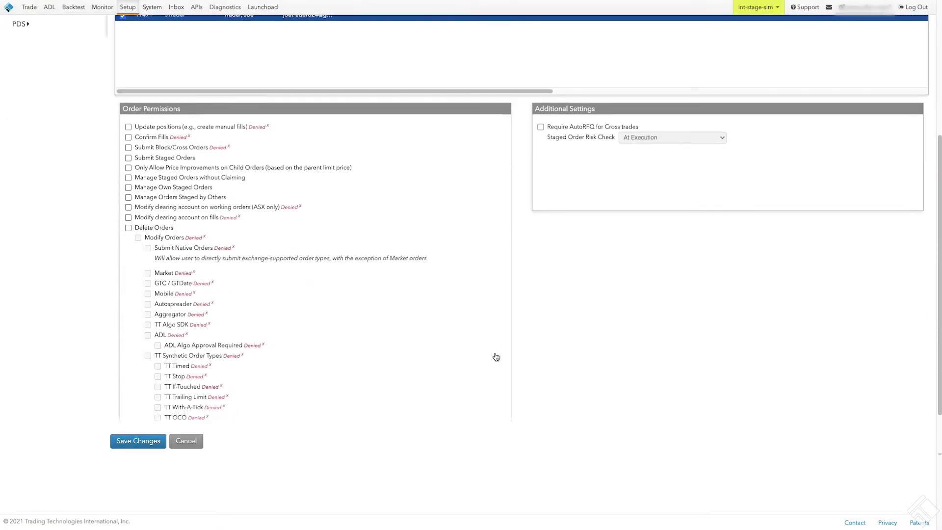
{"action": "scroll", "coordinate": [496, 357], "scroll_direction": "down", "scroll_amount": 1}
{"action": "left_click", "coordinate": [128, 45]}
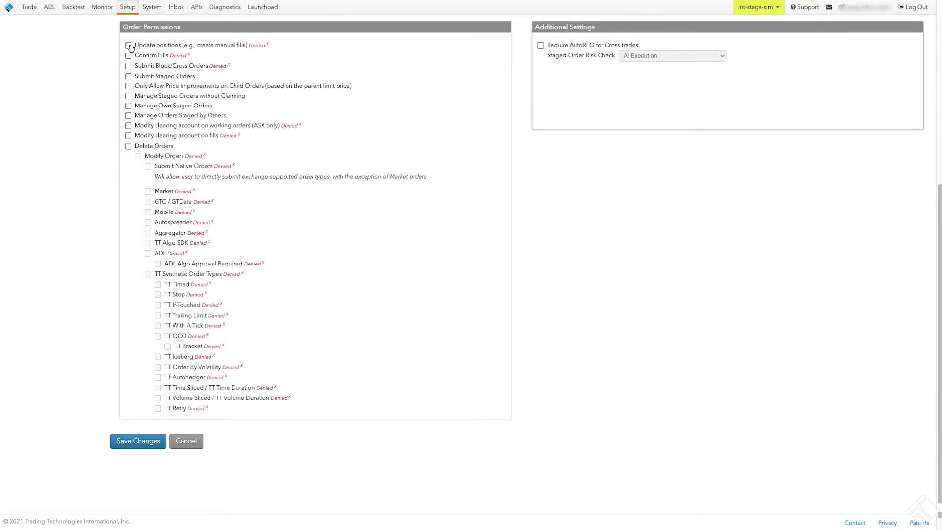
{"action": "left_click", "coordinate": [128, 56]}
{"action": "left_click", "coordinate": [128, 66]}
{"action": "left_click", "coordinate": [128, 76]}
{"action": "left_click", "coordinate": [128, 85]}
{"action": "left_click", "coordinate": [128, 95]}
{"action": "left_click", "coordinate": [128, 125]}
{"action": "left_click", "coordinate": [128, 136]}
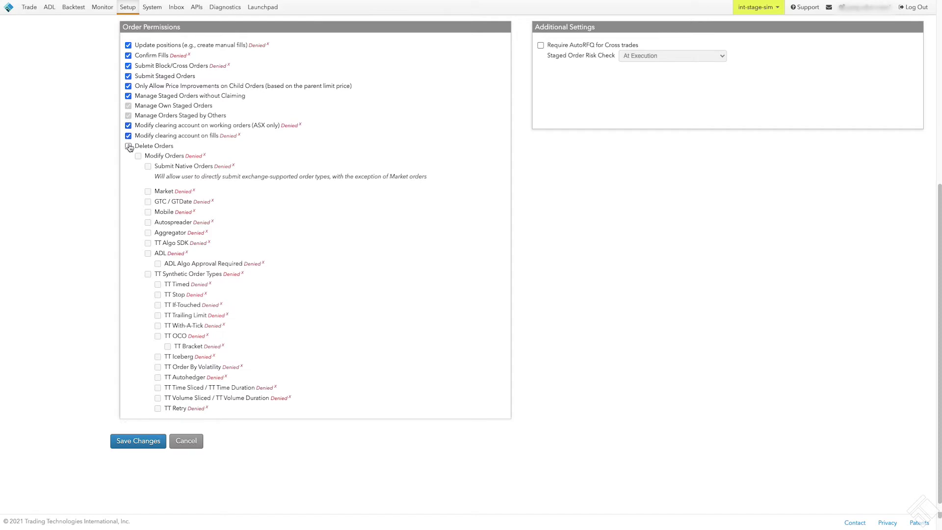
{"action": "left_click", "coordinate": [128, 146]}
{"action": "left_click", "coordinate": [138, 156]}
{"action": "left_click", "coordinate": [148, 166]}
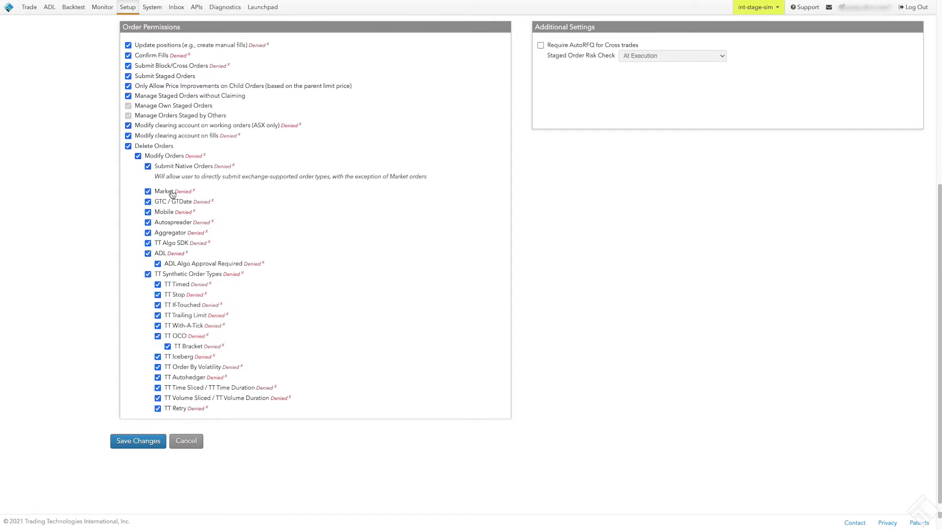
{"action": "left_click", "coordinate": [148, 441]}
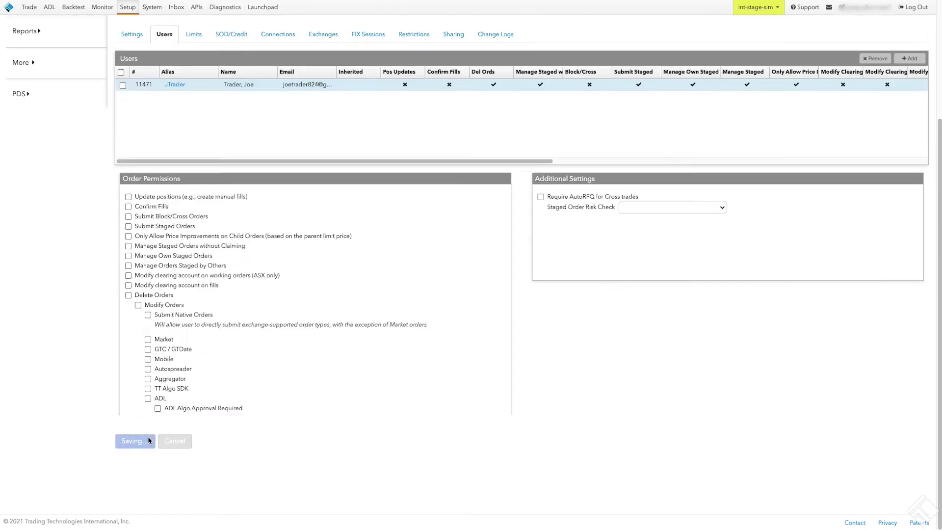
{"action": "scroll", "coordinate": [187, 346], "scroll_direction": "up", "scroll_amount": 3}
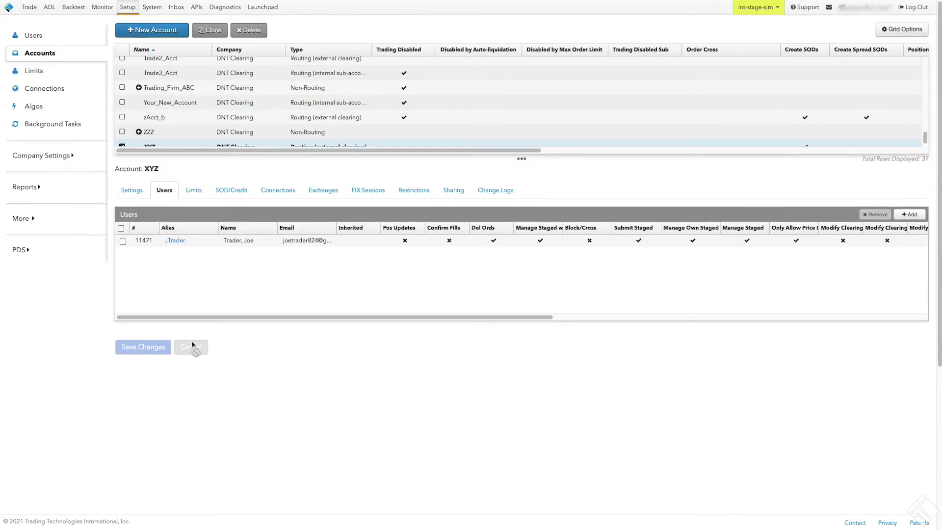
Add a CME Futures limit row covering all products and contracts to XYZ
{"action": "left_click", "coordinate": [193, 189]}
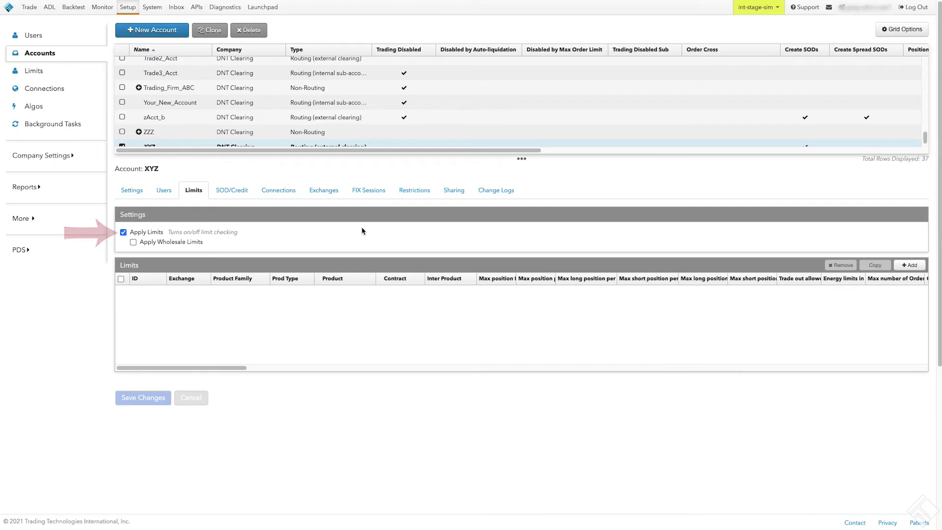
{"action": "left_click", "coordinate": [903, 265]}
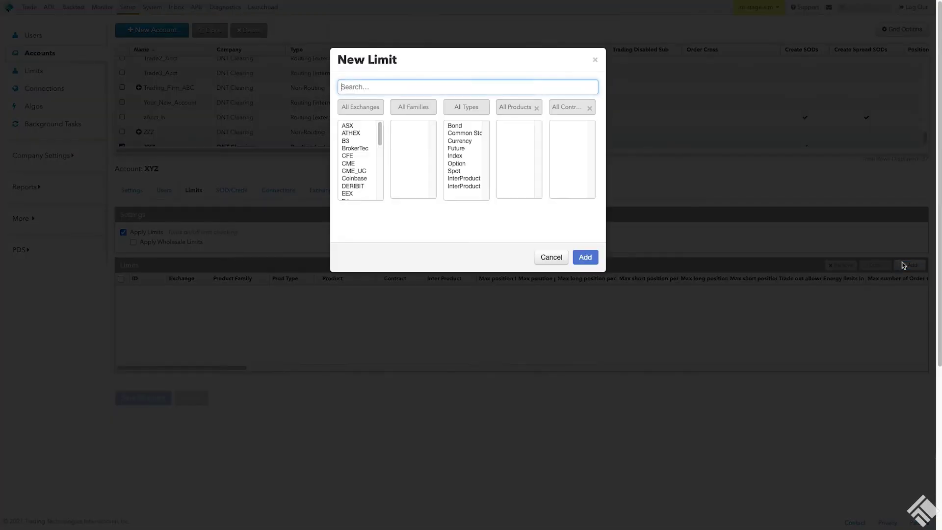
{"action": "left_click", "coordinate": [348, 164]}
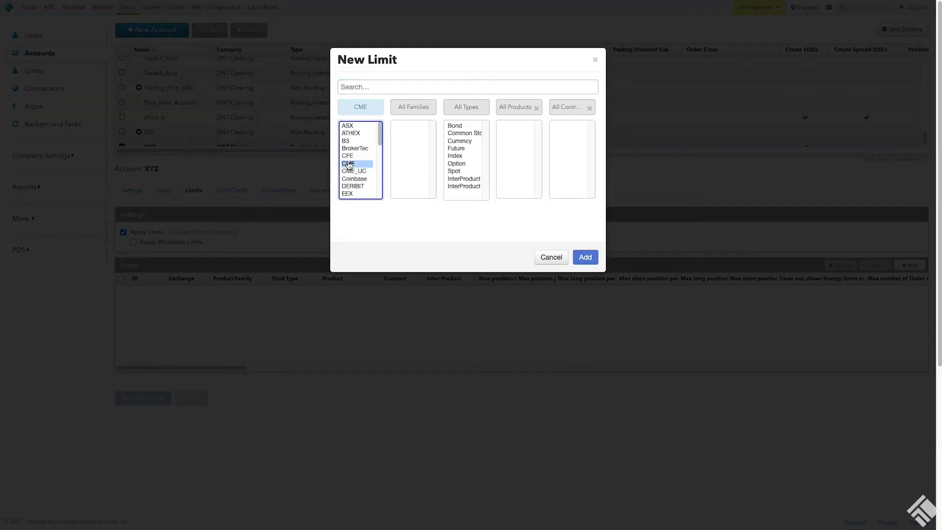
{"action": "left_click", "coordinate": [456, 149]}
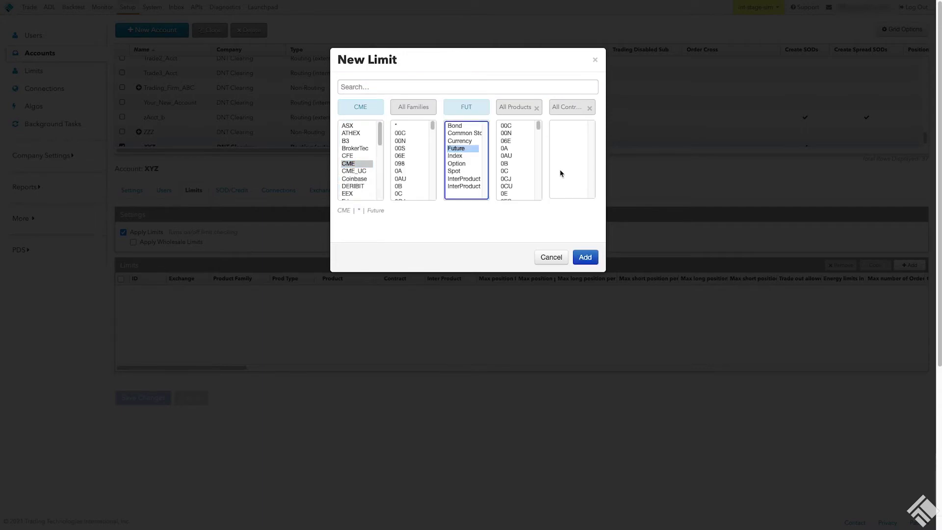
{"action": "left_click", "coordinate": [588, 258]}
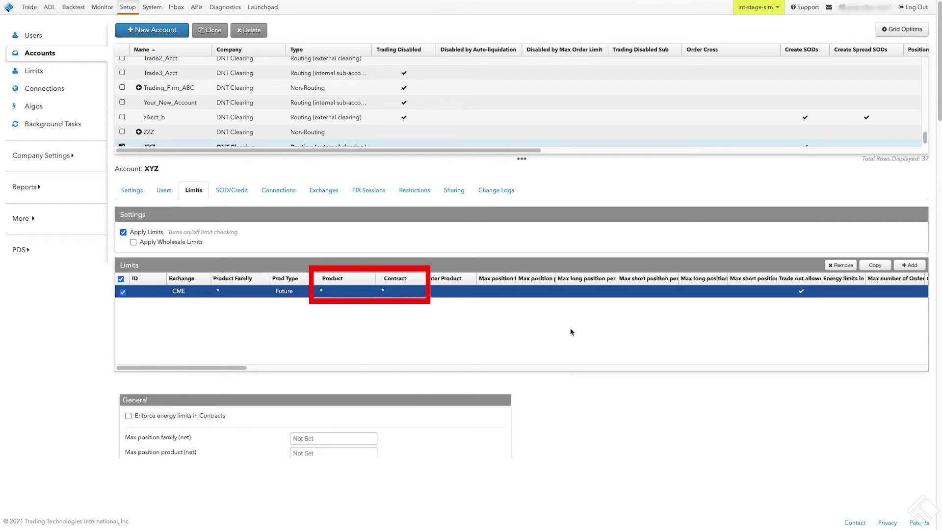
Cap family net position and long/short per-contract positions at 100
{"action": "scroll", "coordinate": [570, 332], "scroll_direction": "down", "scroll_amount": 5}
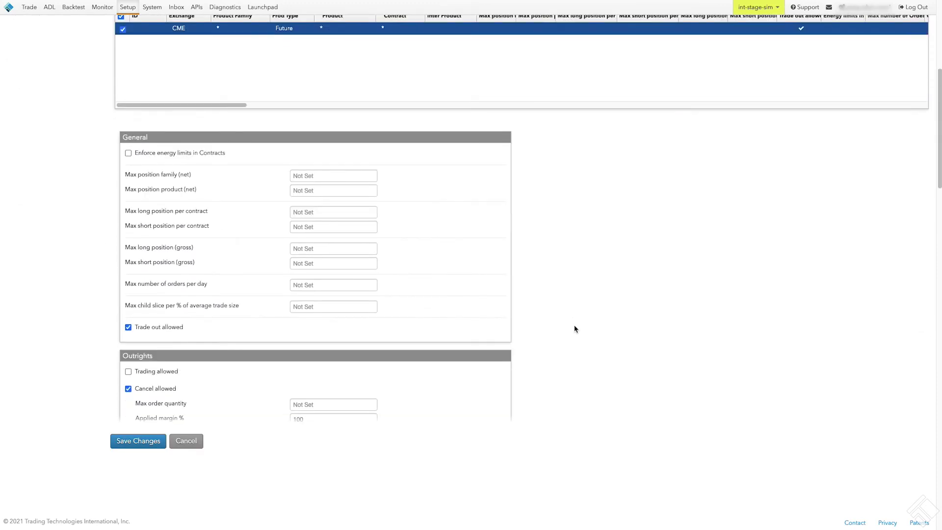
{"action": "scroll", "coordinate": [576, 326], "scroll_direction": "down", "scroll_amount": 2}
{"action": "left_click", "coordinate": [360, 72]}
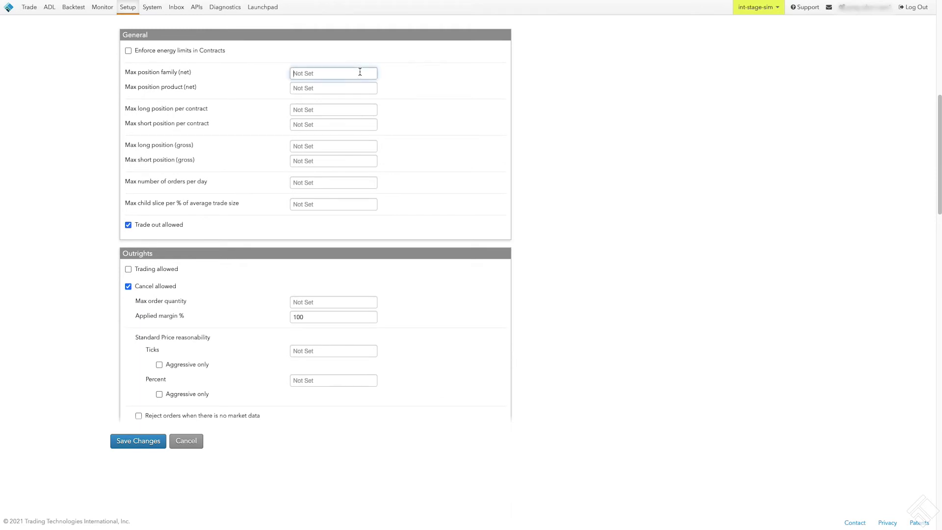
{"action": "type", "text": "100"}
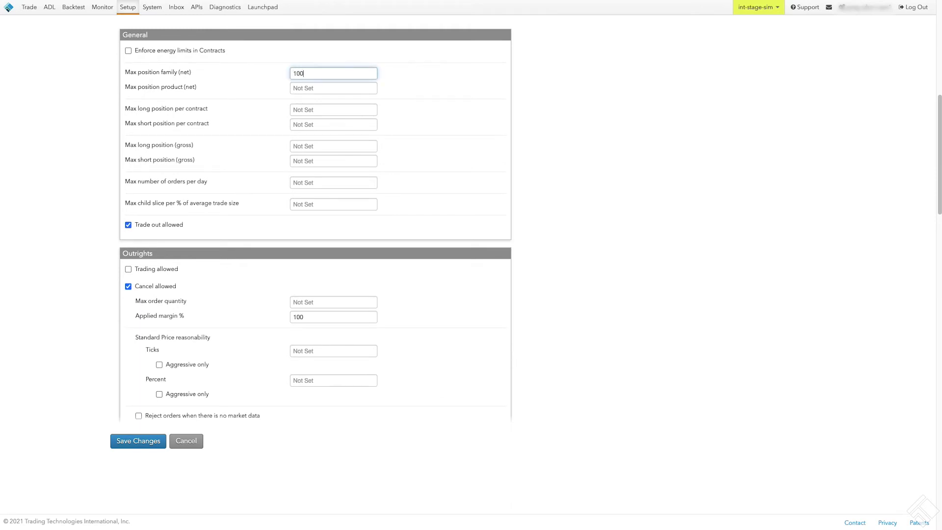
{"action": "left_click", "coordinate": [345, 107]}
{"action": "type", "text": "100"}
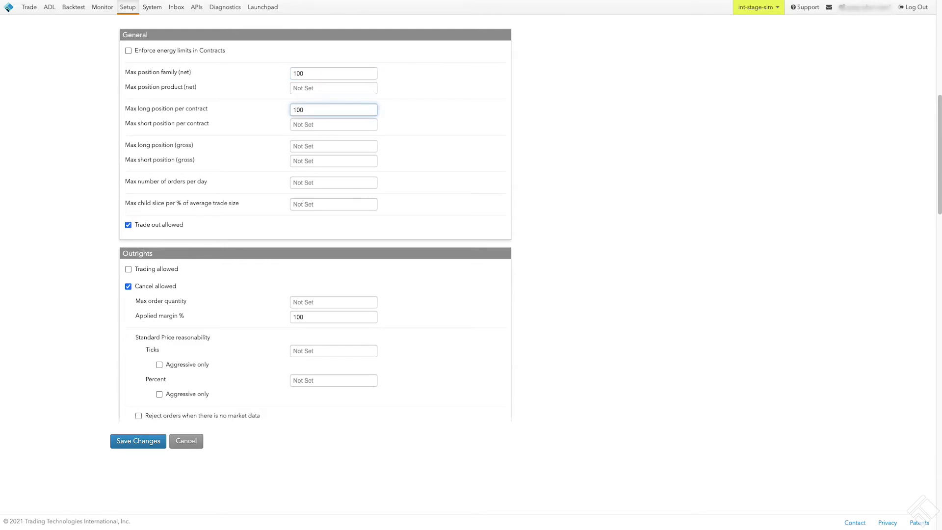
{"action": "left_click", "coordinate": [353, 122]}
{"action": "type", "text": "100"}
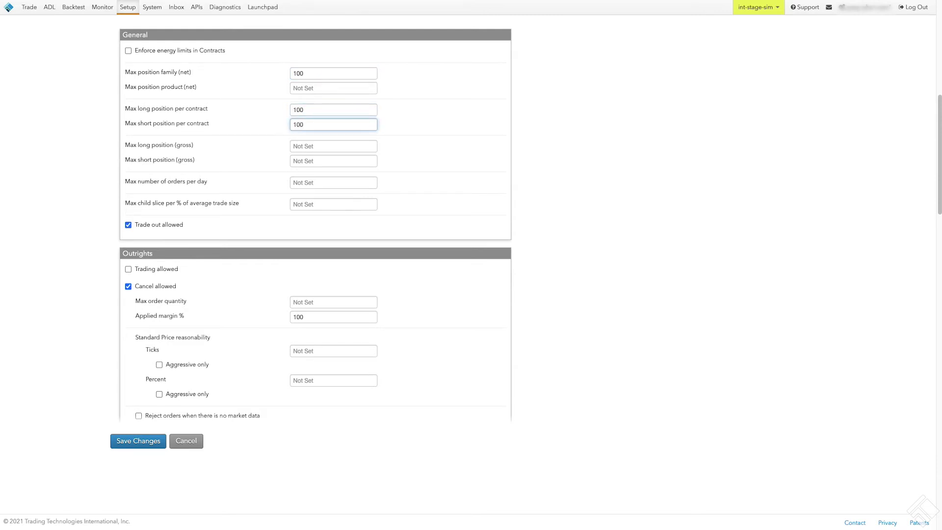
{"action": "left_click", "coordinate": [568, 147]}
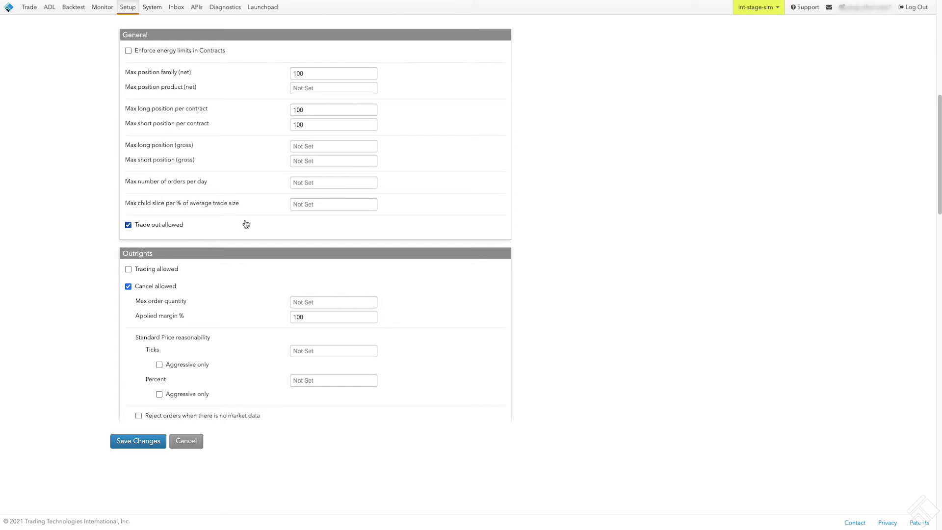
Allow outright and spread trading, each with a max order quantity of 25
{"action": "scroll", "coordinate": [536, 258], "scroll_direction": "down", "scroll_amount": 5}
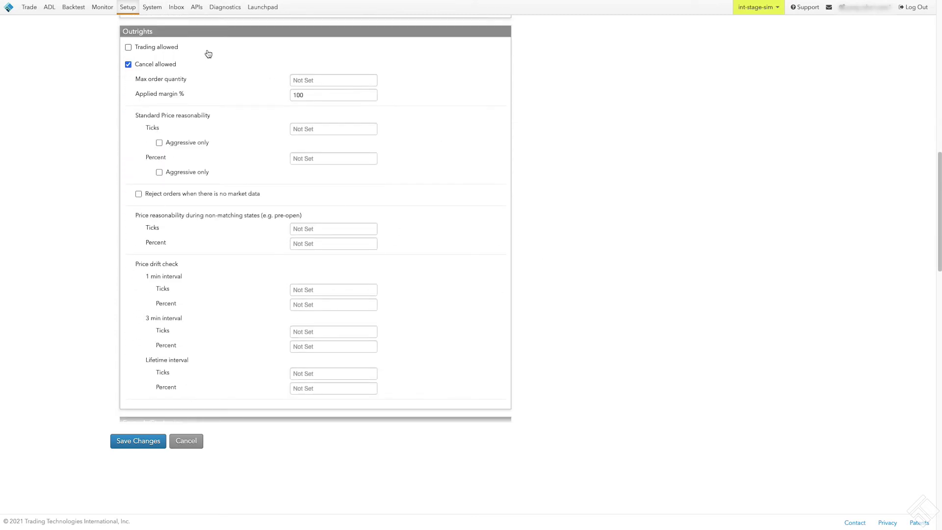
{"action": "left_click", "coordinate": [169, 47]}
{"action": "left_click", "coordinate": [300, 79]}
{"action": "type", "text": "25"}
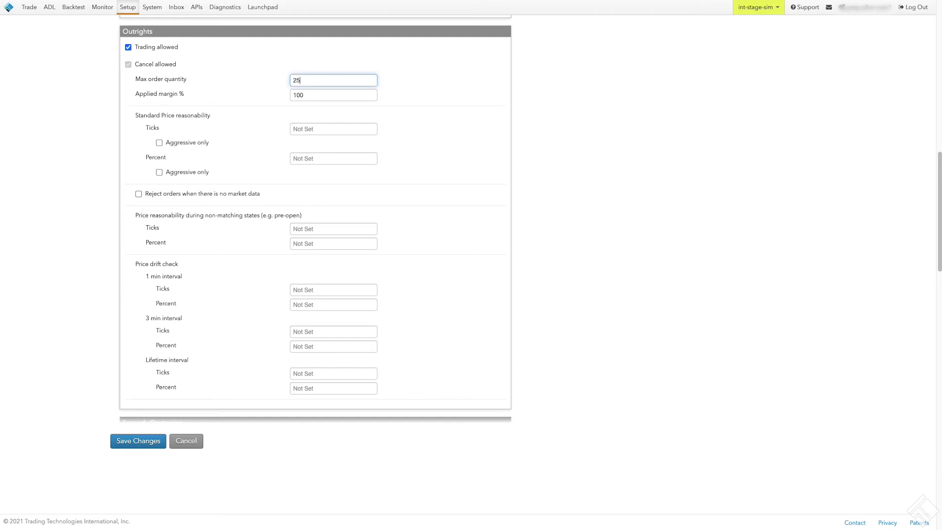
{"action": "left_click", "coordinate": [421, 87]}
{"action": "scroll", "coordinate": [425, 104], "scroll_direction": "down", "scroll_amount": 8}
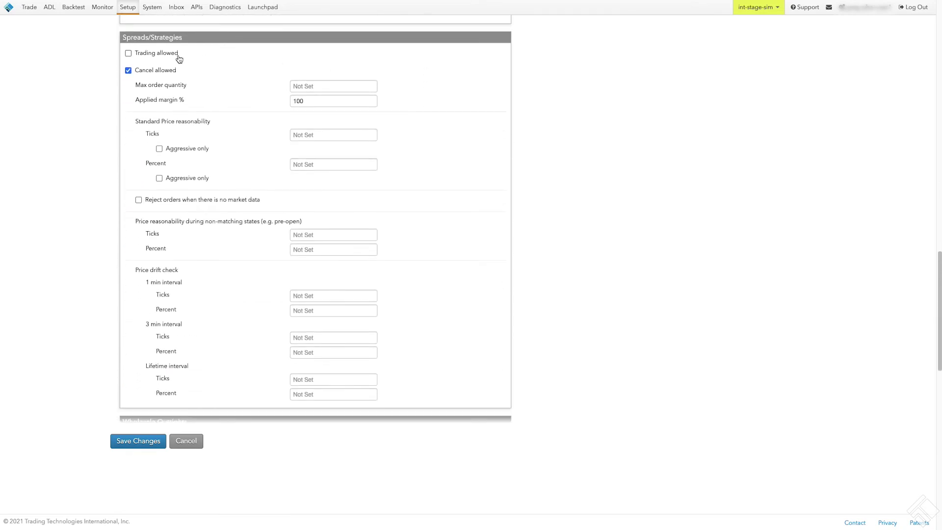
{"action": "left_click", "coordinate": [167, 53]}
{"action": "left_click", "coordinate": [313, 85]}
{"action": "type", "text": "25"}
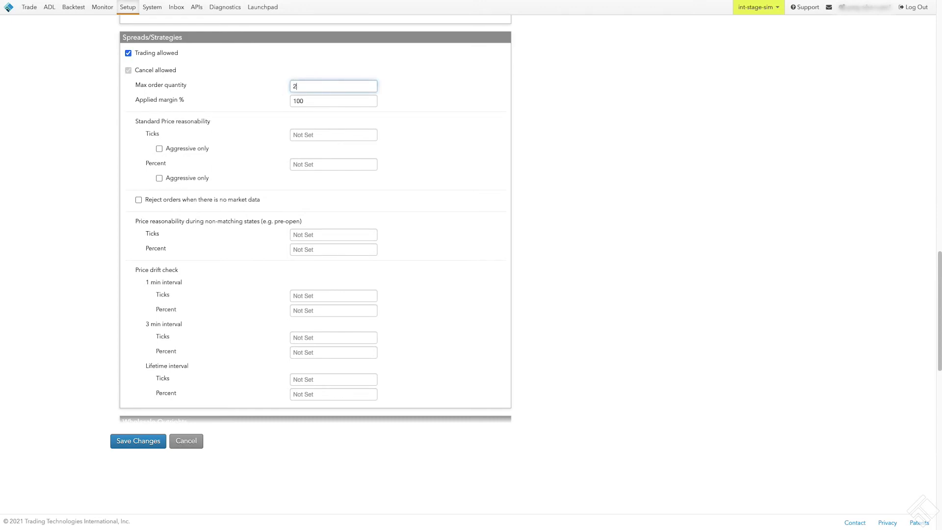
Save the CME futures limit, disabling the product restriction warning
{"action": "left_click", "coordinate": [143, 442]}
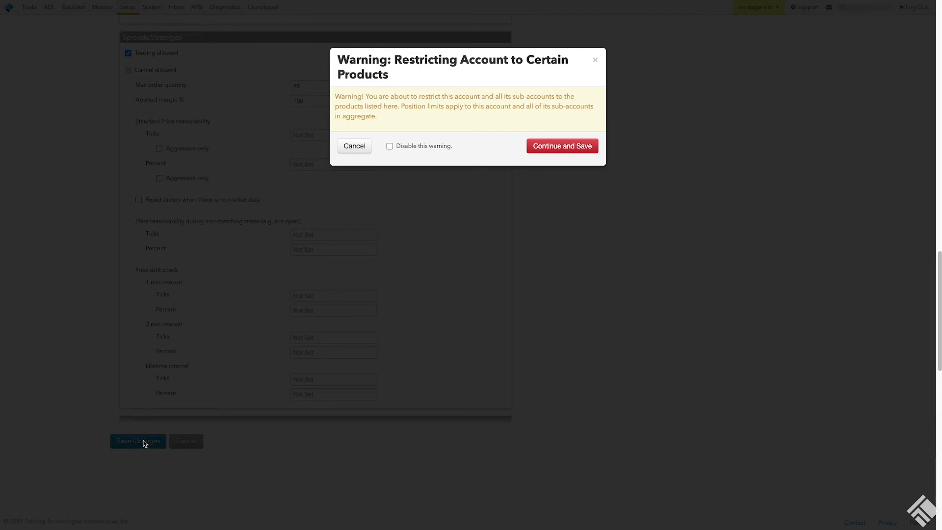
{"action": "left_click", "coordinate": [431, 147]}
{"action": "left_click", "coordinate": [546, 147]}
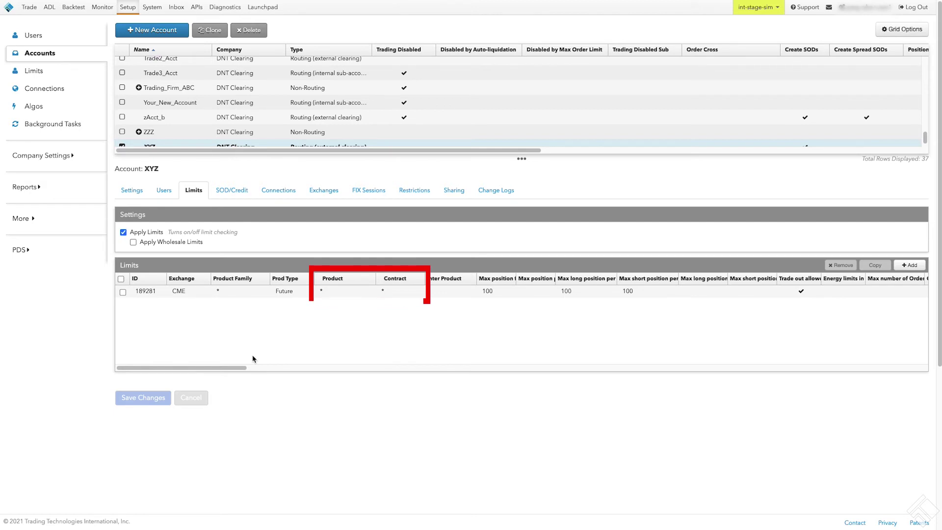
{"action": "left_click", "coordinate": [234, 192]}
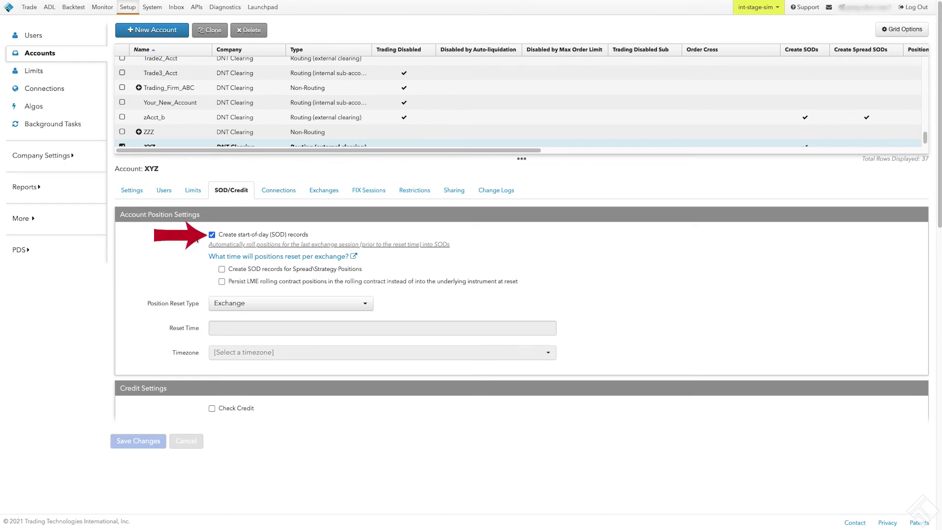
Set the position reset type to Override with reset time 16:40:00
{"action": "scroll", "coordinate": [145, 269], "scroll_direction": "down", "scroll_amount": 1}
{"action": "left_click", "coordinate": [301, 297]}
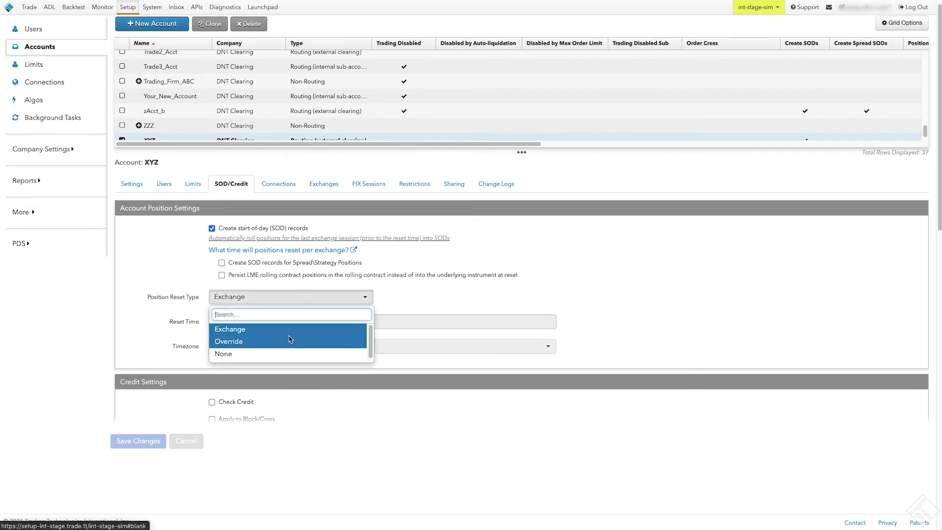
{"action": "left_click", "coordinate": [282, 335]}
{"action": "left_click", "coordinate": [282, 333]}
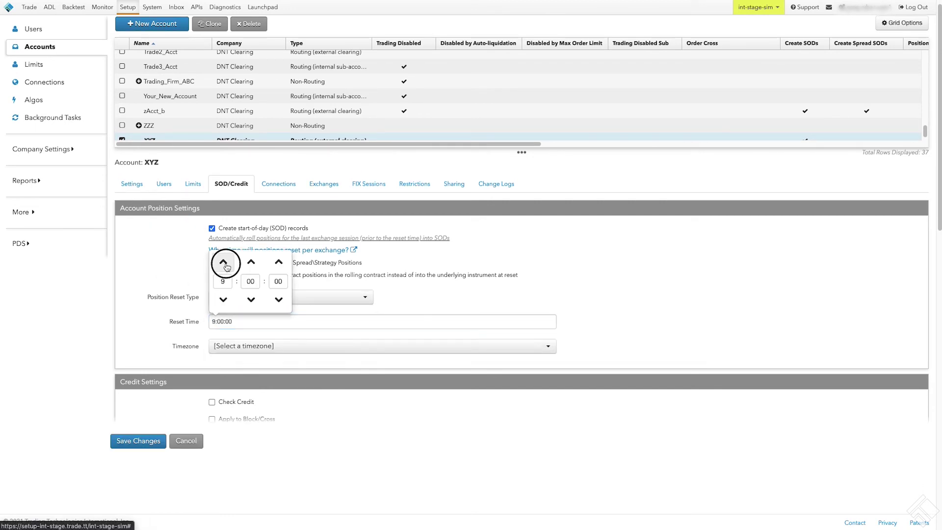
{"action": "left_click", "coordinate": [223, 262]}
{"action": "left_click", "coordinate": [251, 262]}
{"action": "left_click", "coordinate": [251, 262]}
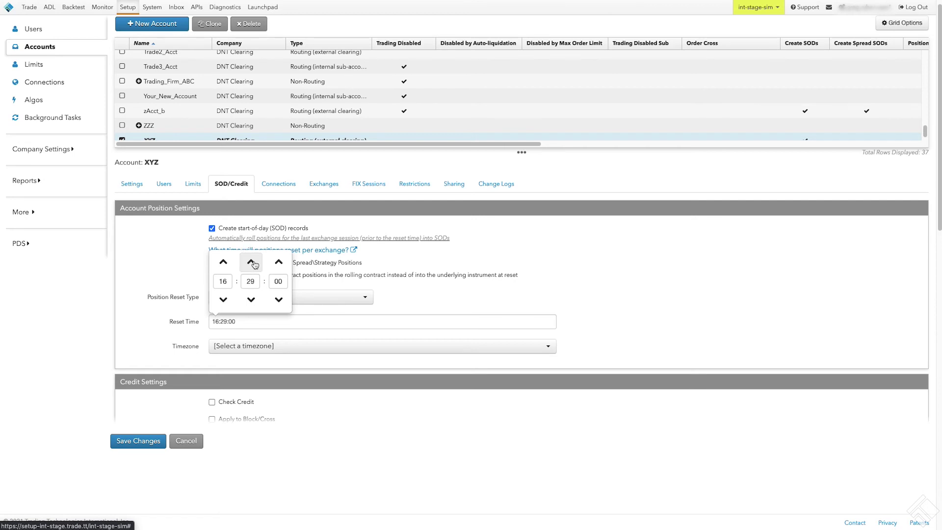
{"action": "left_click", "coordinate": [251, 262]}
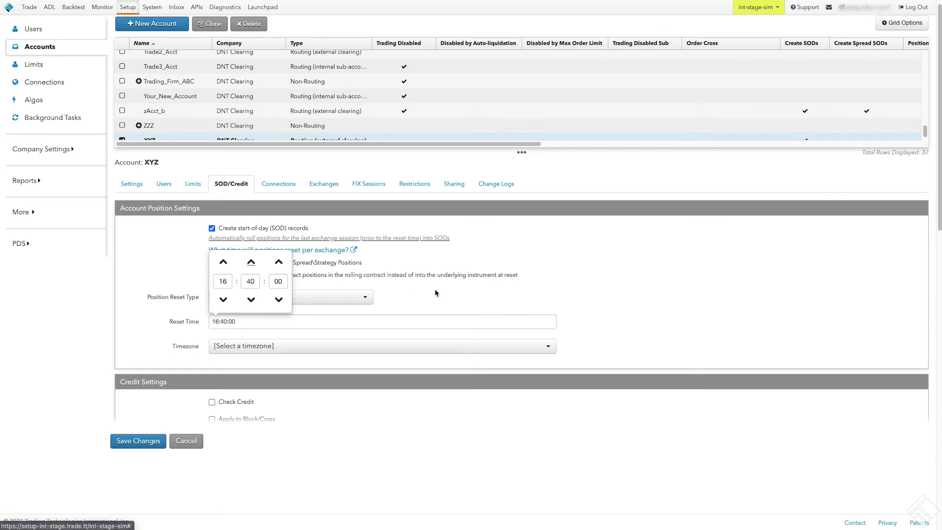
Set the reset timezone to America/Chicago, save, and turn on Check Credit
{"action": "left_click", "coordinate": [378, 346]}
{"action": "type", "text": "chic"}
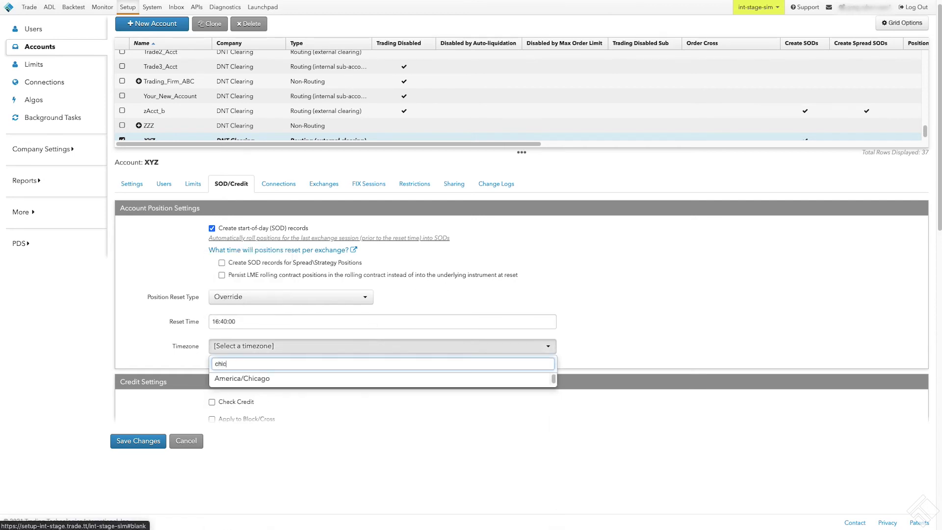
{"action": "left_click", "coordinate": [358, 378]}
{"action": "left_click", "coordinate": [144, 439]}
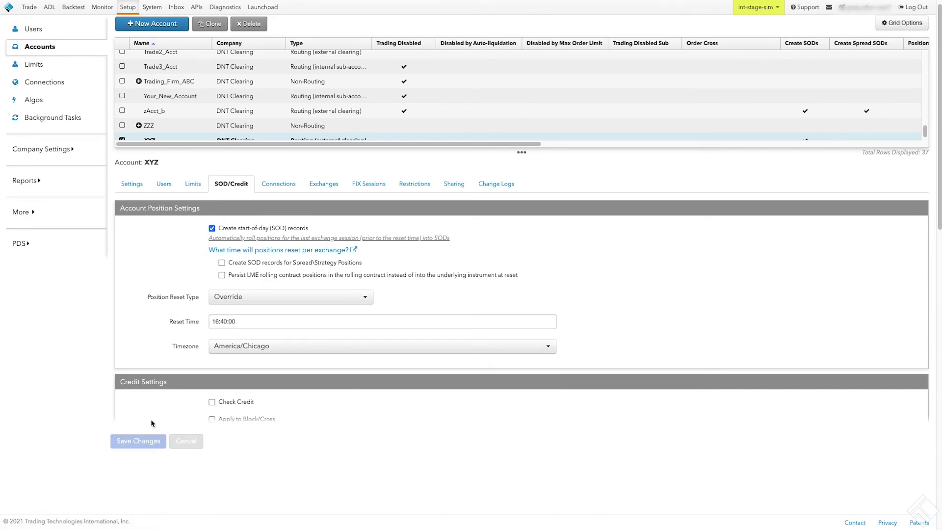
{"action": "scroll", "coordinate": [152, 415], "scroll_direction": "down", "scroll_amount": 5}
{"action": "left_click", "coordinate": [234, 172]}
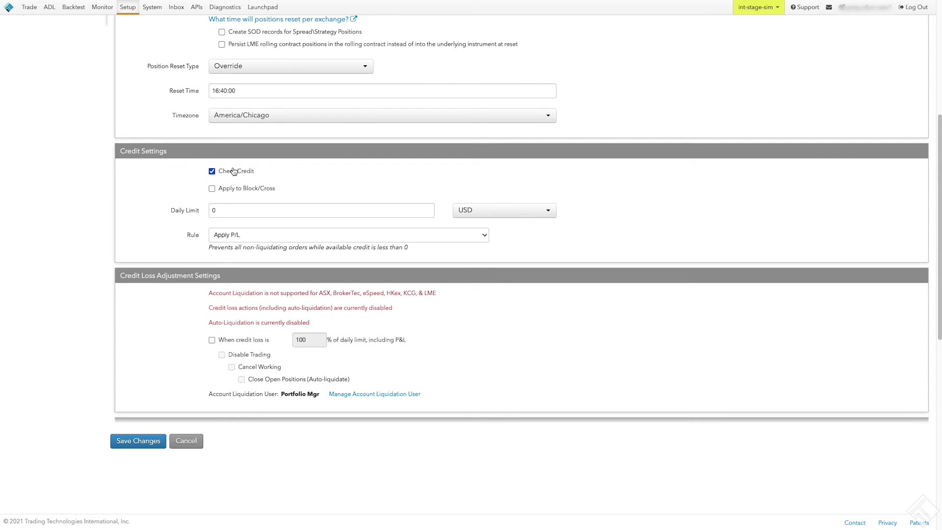
Save a 2000 USD daily credit limit under Apply P/L, disabling the warning
{"action": "left_click", "coordinate": [239, 209]}
{"action": "key", "text": "BackSpace"}
{"action": "type", "text": "2000"}
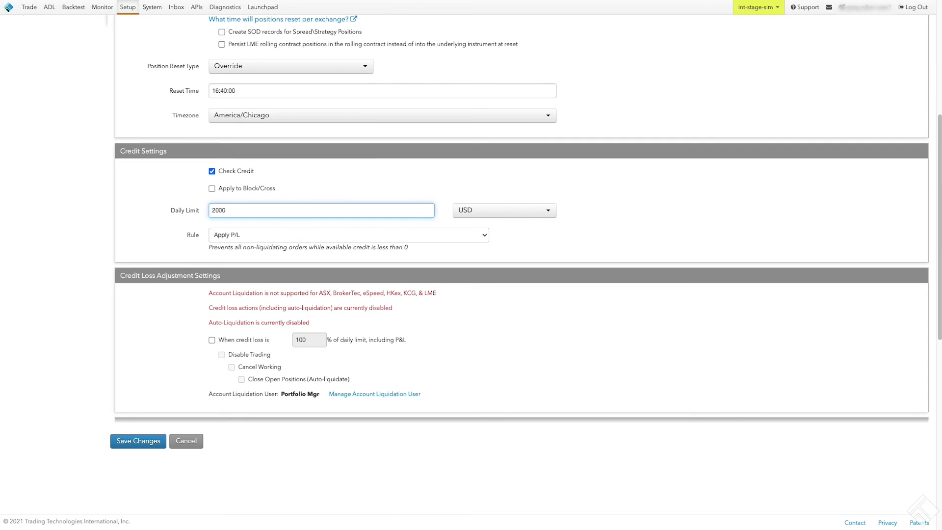
{"action": "left_click", "coordinate": [303, 239]}
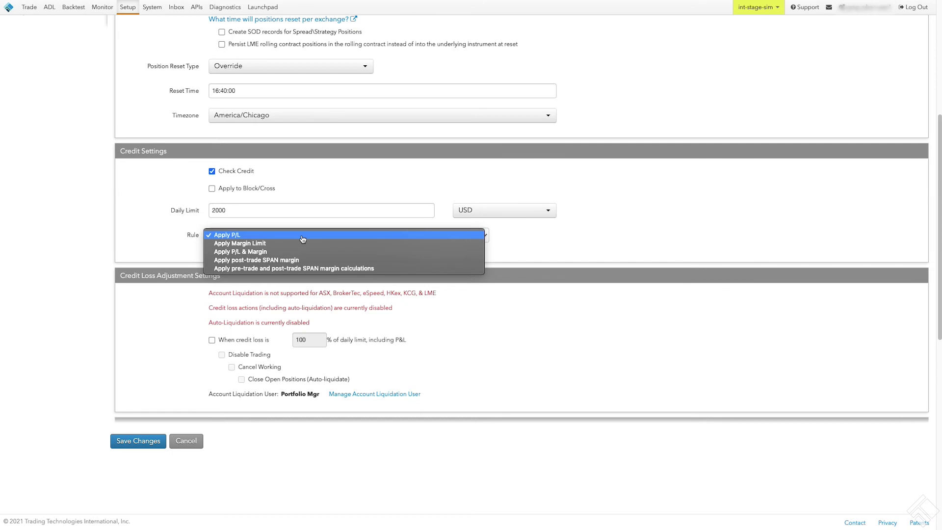
{"action": "left_click", "coordinate": [303, 239]}
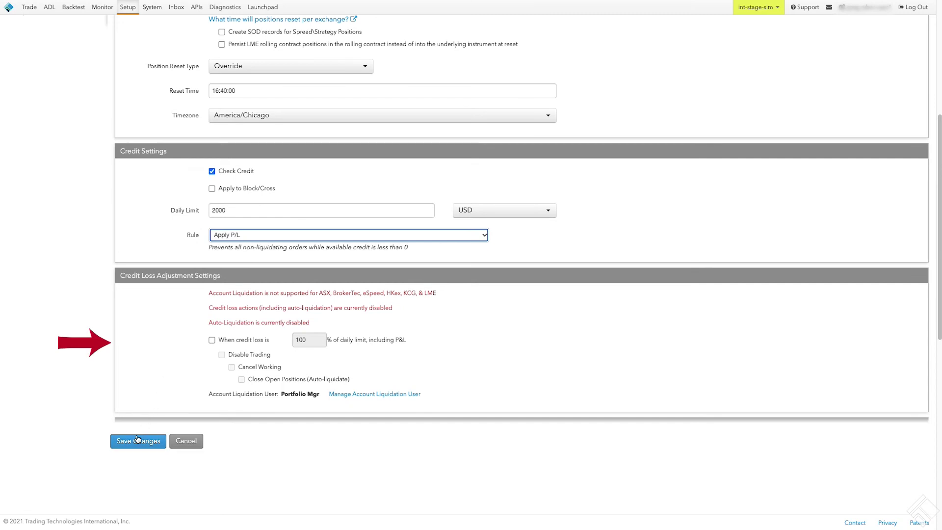
{"action": "left_click", "coordinate": [138, 440]}
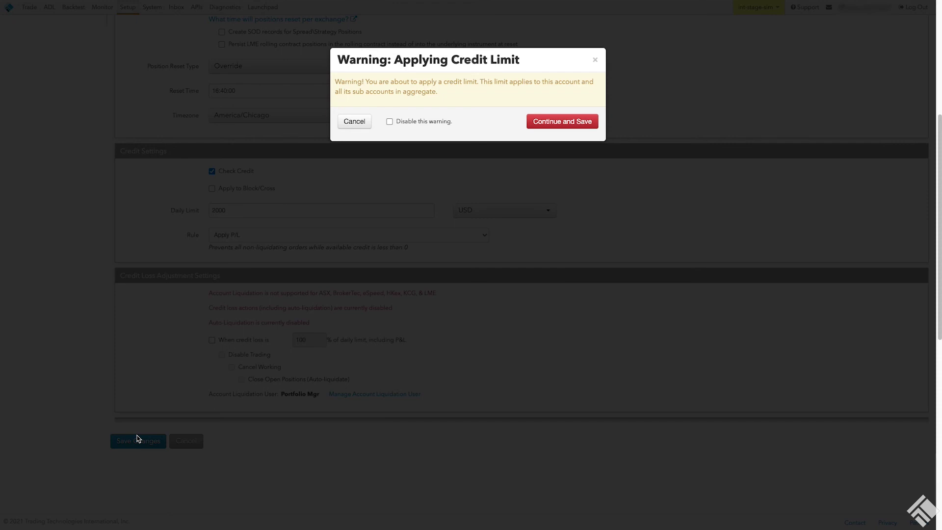
{"action": "left_click", "coordinate": [389, 121]}
{"action": "left_click", "coordinate": [568, 121]}
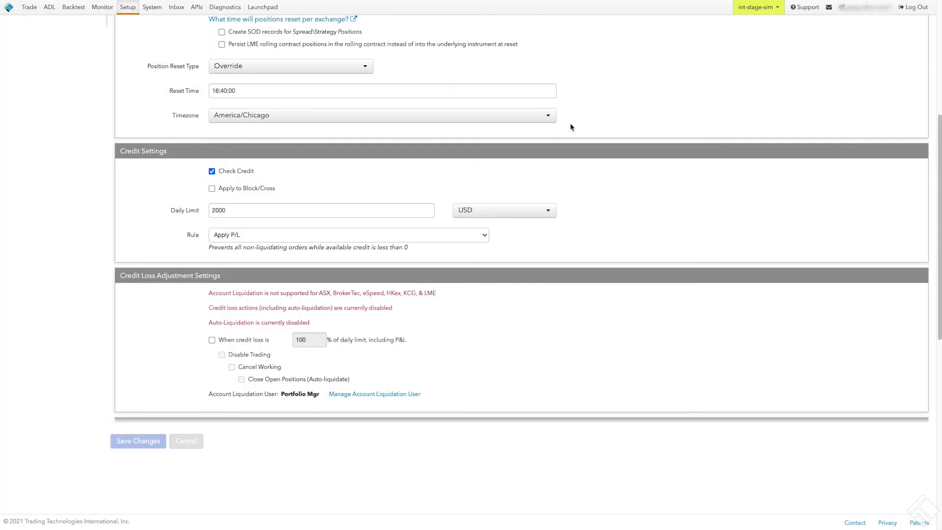
Add the CME connection to account XYZ and save it
{"action": "scroll", "coordinate": [572, 190], "scroll_direction": "up", "scroll_amount": 5}
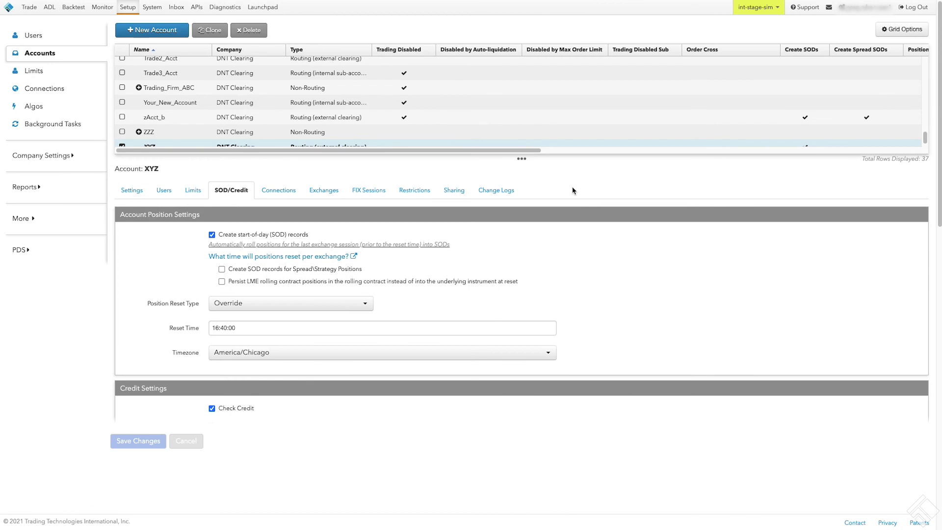
{"action": "left_click", "coordinate": [265, 191]}
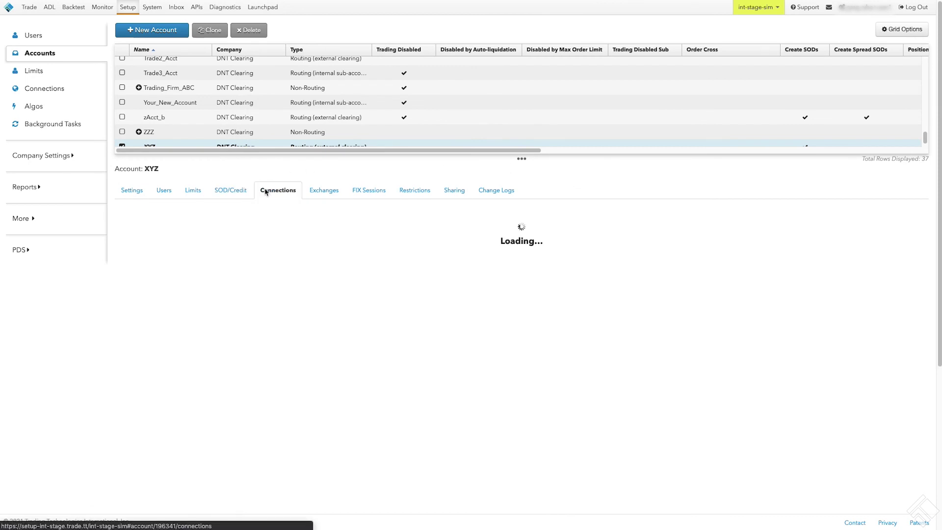
{"action": "left_click", "coordinate": [909, 215]}
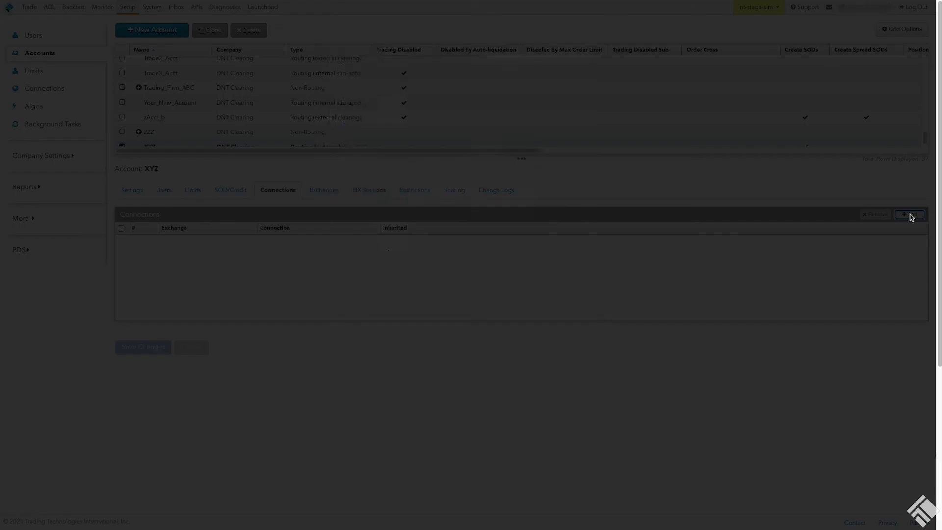
{"action": "left_click", "coordinate": [377, 180]}
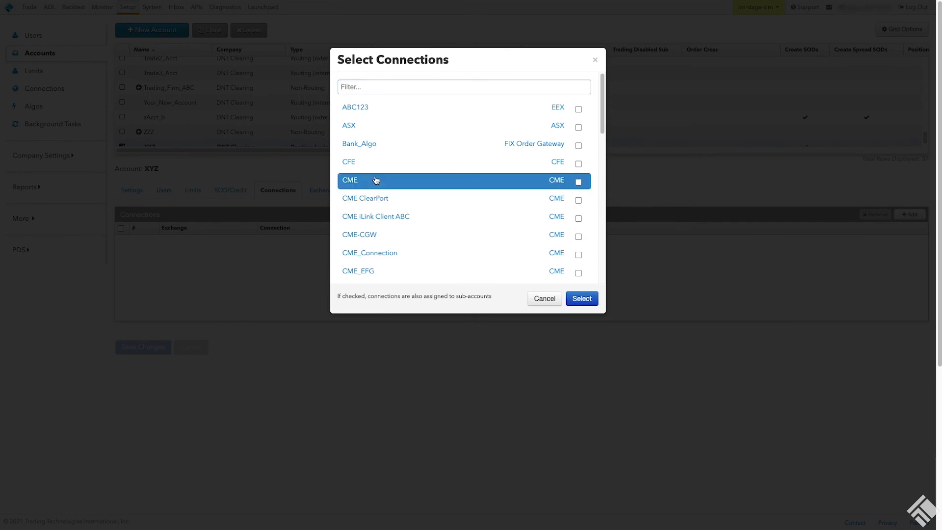
{"action": "left_click", "coordinate": [578, 182]}
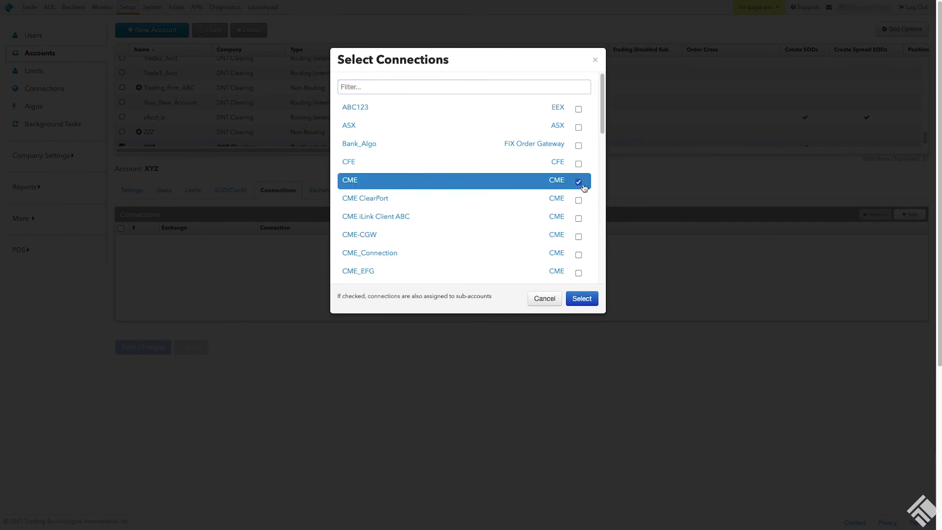
{"action": "left_click", "coordinate": [584, 299]}
{"action": "left_click", "coordinate": [138, 347]}
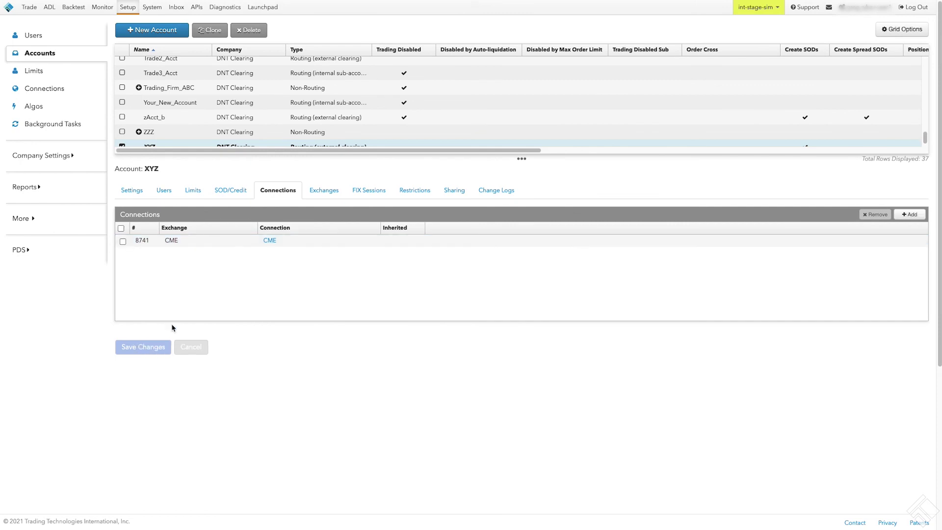
Select CME in the Exchanges tab to show its exchange properties
{"action": "left_click", "coordinate": [325, 190]}
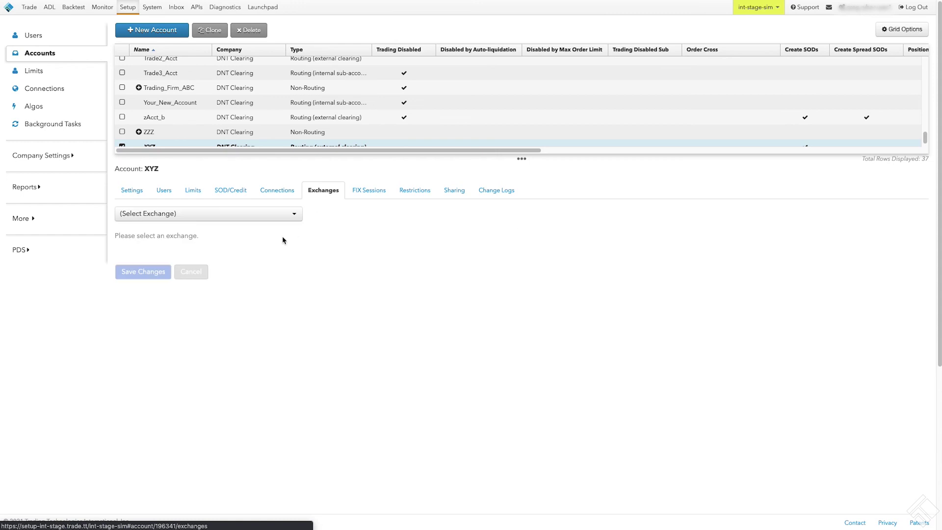
{"action": "left_click", "coordinate": [210, 214]}
{"action": "scroll", "coordinate": [206, 296], "scroll_direction": "down", "scroll_amount": 2}
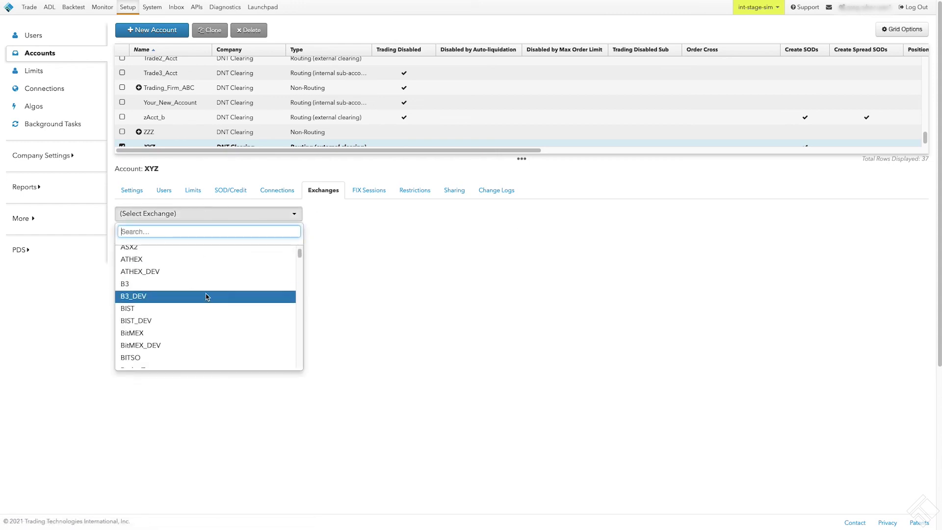
{"action": "scroll", "coordinate": [206, 296], "scroll_direction": "down", "scroll_amount": 4}
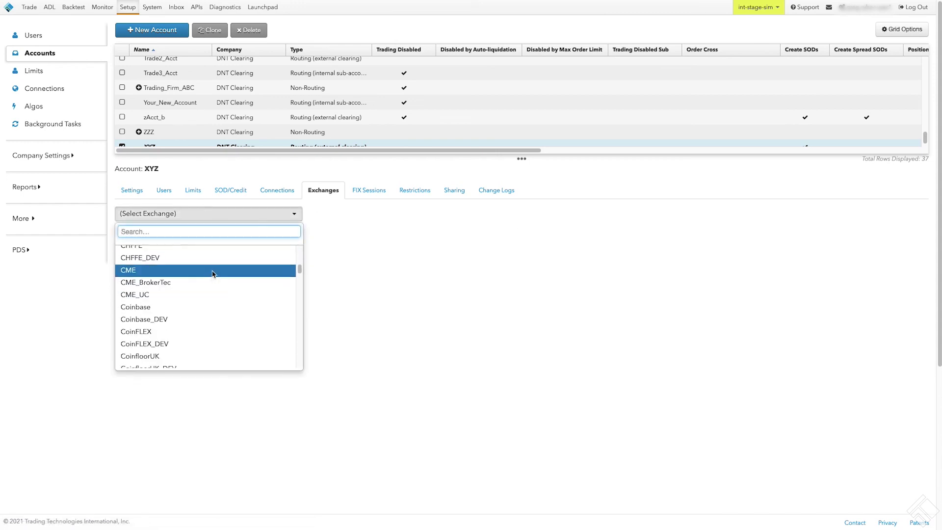
{"action": "left_click", "coordinate": [212, 272]}
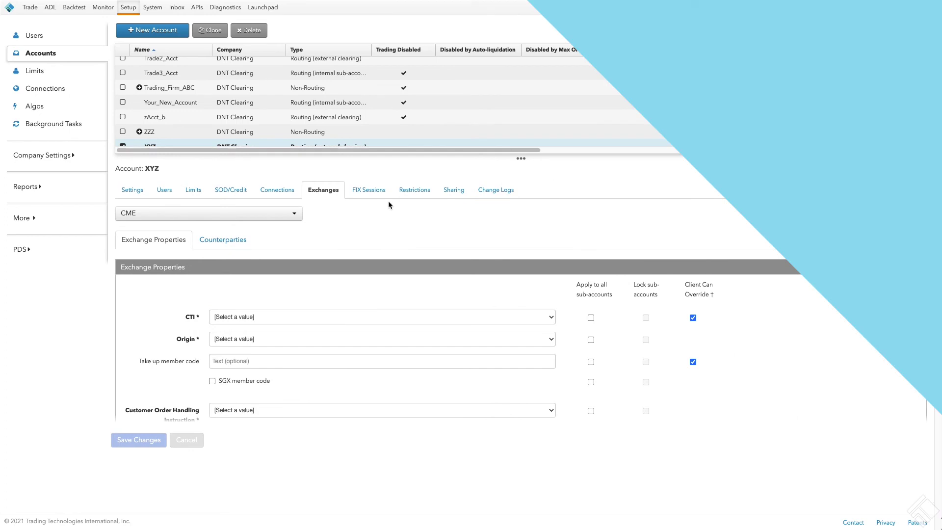
{"action": "left_click", "coordinate": [369, 190]}
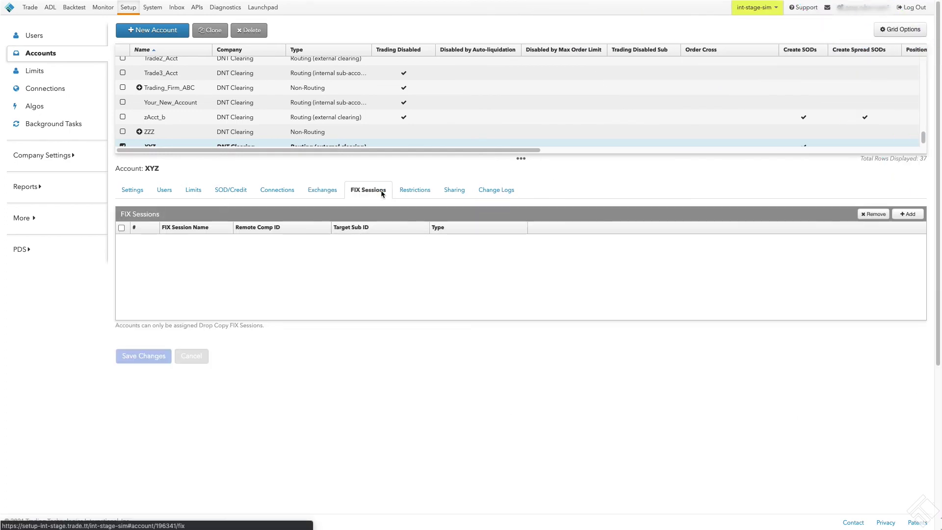
Switch all of XYZ's restrictions to Allow with Allow All and save
{"action": "left_click", "coordinate": [415, 190]}
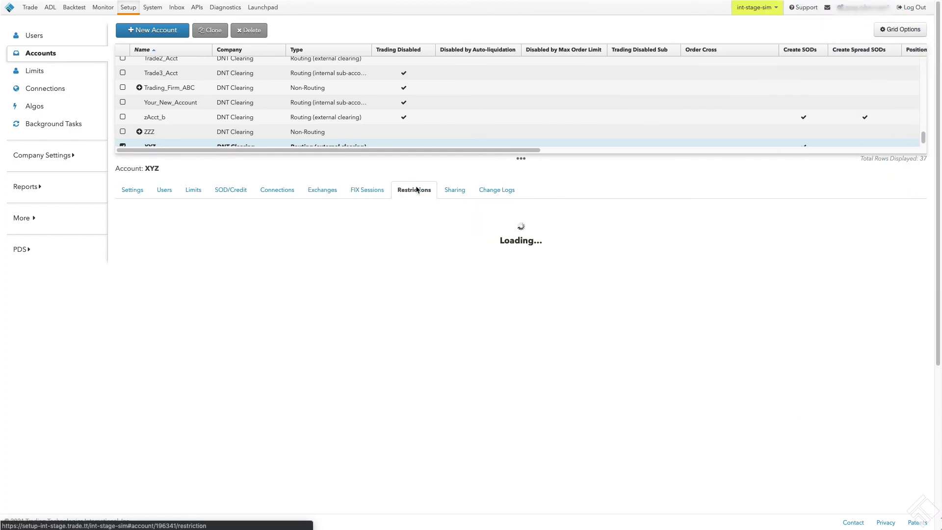
{"action": "scroll", "coordinate": [339, 347], "scroll_direction": "down", "scroll_amount": 3}
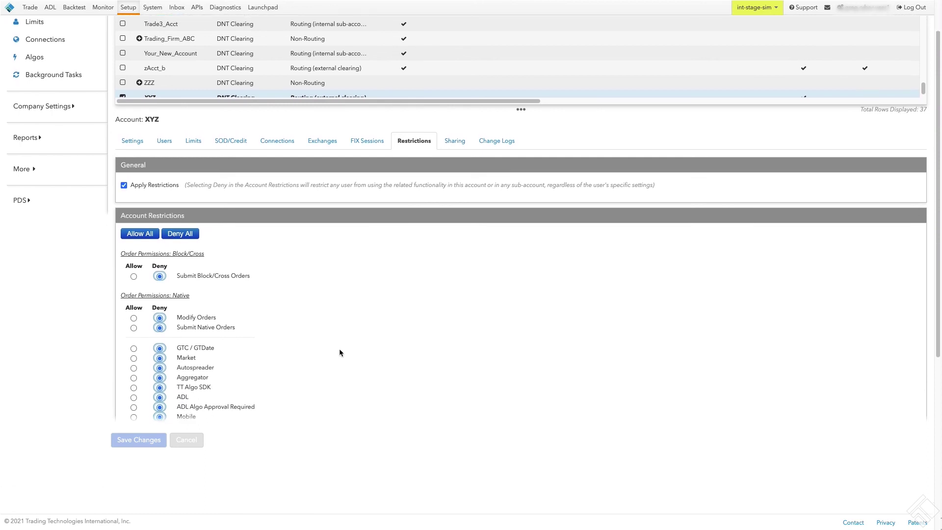
{"action": "scroll", "coordinate": [342, 348], "scroll_direction": "down", "scroll_amount": 3}
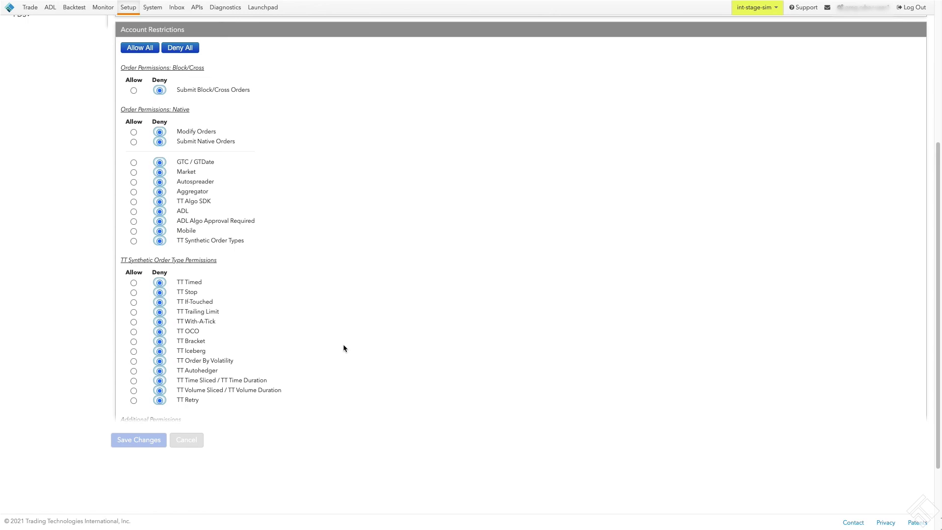
{"action": "left_click", "coordinate": [141, 49]}
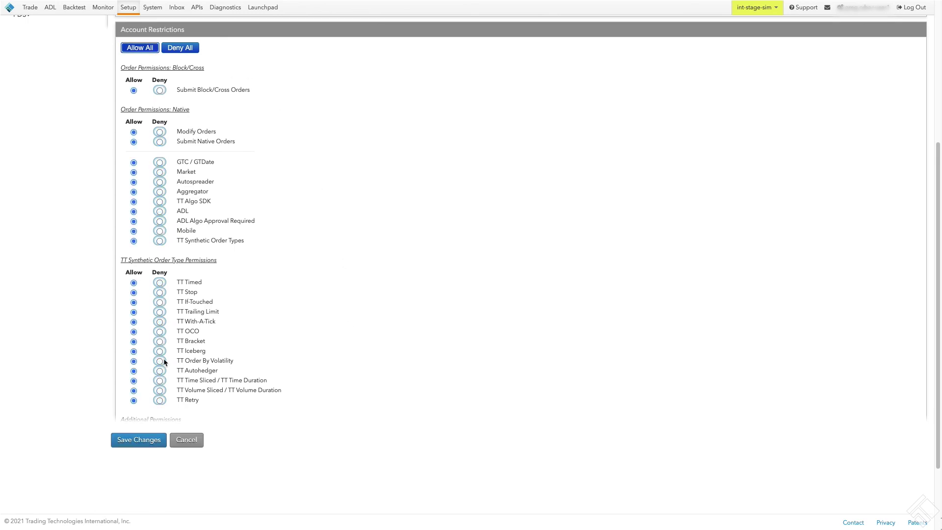
{"action": "left_click", "coordinate": [142, 440]}
{"action": "scroll", "coordinate": [524, 275], "scroll_direction": "up", "scroll_amount": 4}
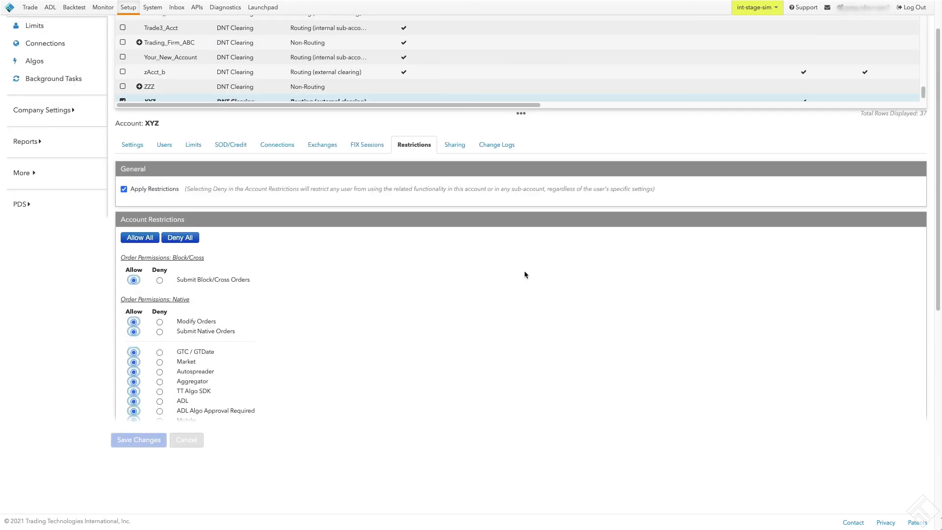
{"action": "scroll", "coordinate": [524, 272], "scroll_direction": "up", "scroll_amount": 1}
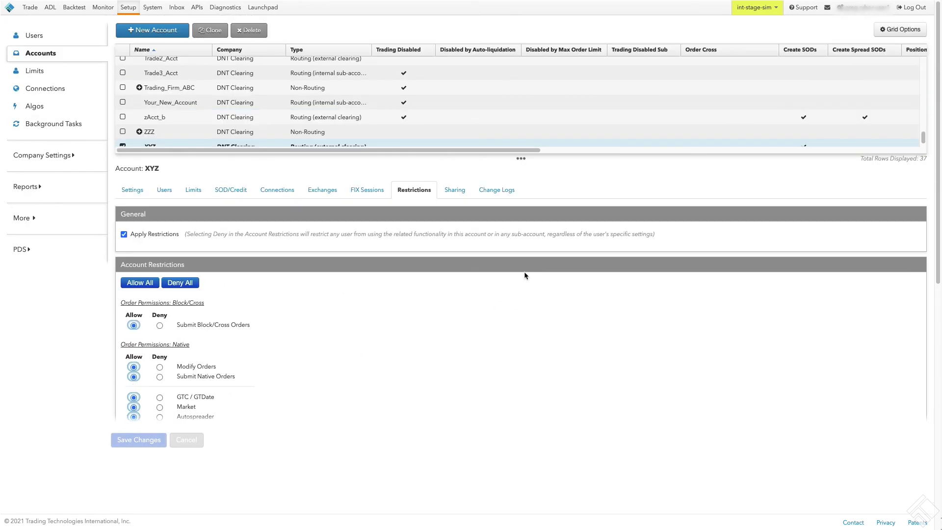
Review account XYZ's Sharing settings, confirming the Company Relationships list is empty
{"action": "left_click", "coordinate": [455, 191]}
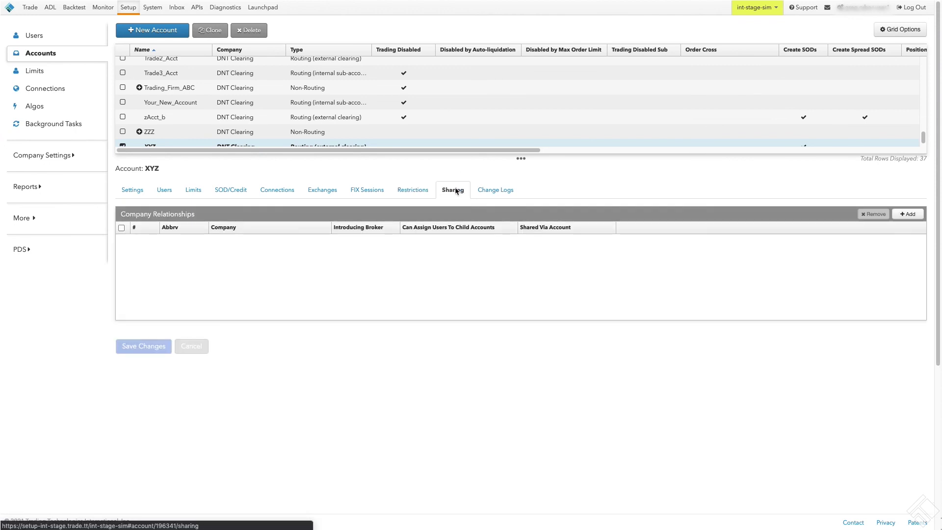